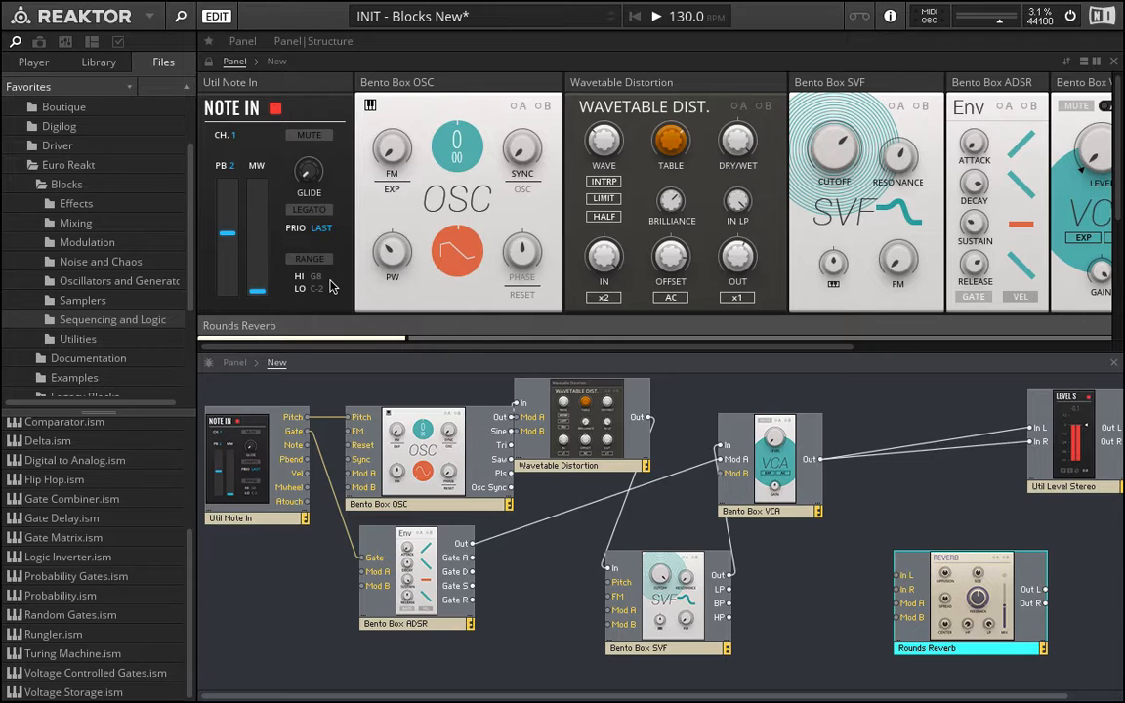
{"action": "left_click", "coordinate": [449, 246]}
{"action": "left_click", "coordinate": [268, 473]}
{"action": "left_click", "coordinate": [448, 441]}
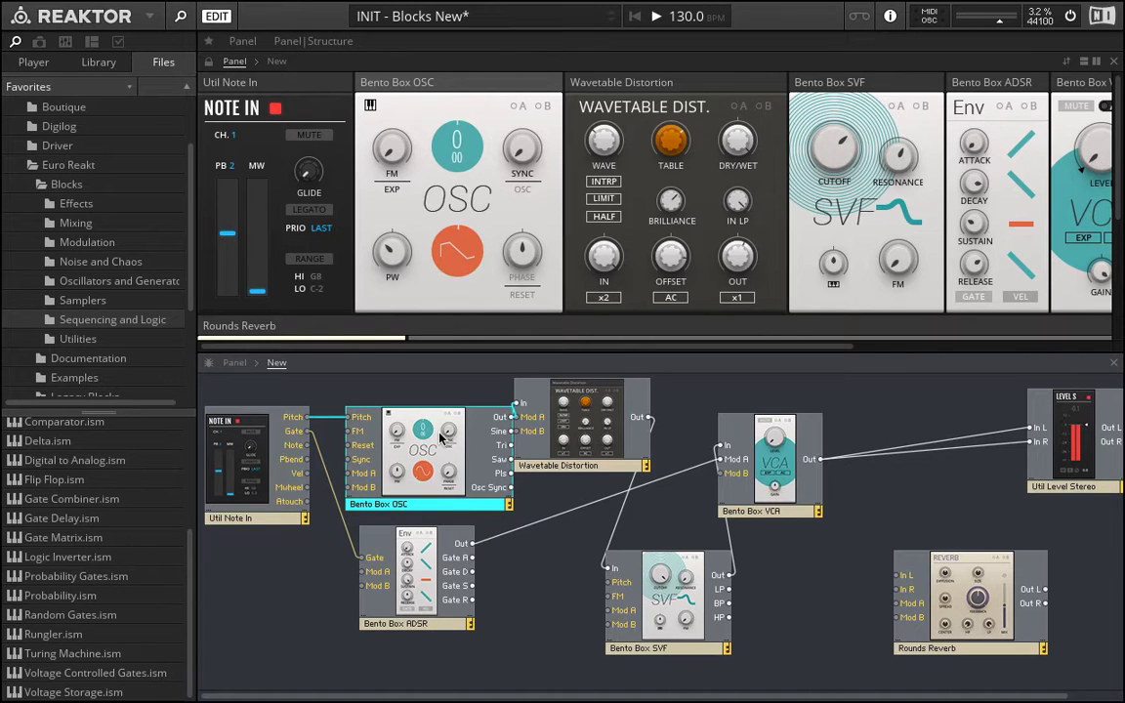
{"action": "left_click", "coordinate": [439, 583]}
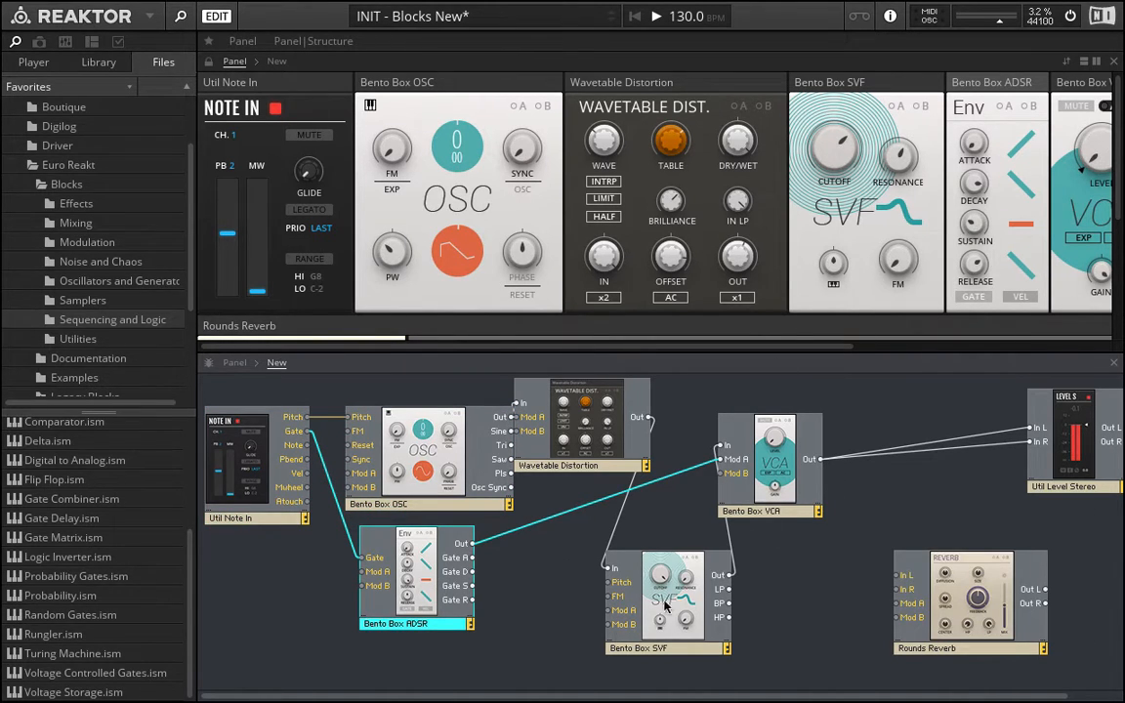
- Line up the Wavetable Distortion, Bento Box SVF and VCA blocks in signal order, and set the SVF cutoff to 754 Hz
{"action": "left_click_drag", "start_coordinate": [669, 609], "coordinate": [687, 559]}
{"action": "left_click_drag", "start_coordinate": [777, 481], "coordinate": [904, 408]}
{"action": "left_click_drag", "start_coordinate": [672, 561], "coordinate": [726, 451]}
{"action": "left_click_drag", "start_coordinate": [560, 455], "coordinate": [577, 470]}
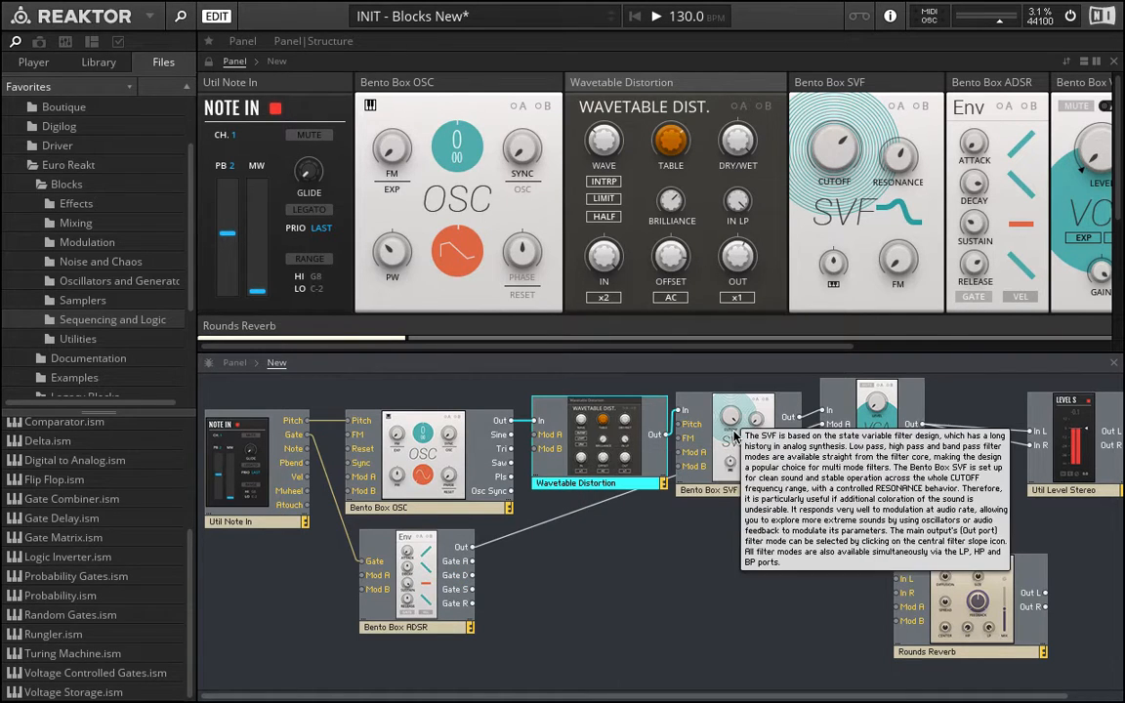
{"action": "mouse_move", "coordinate": [846, 173]}
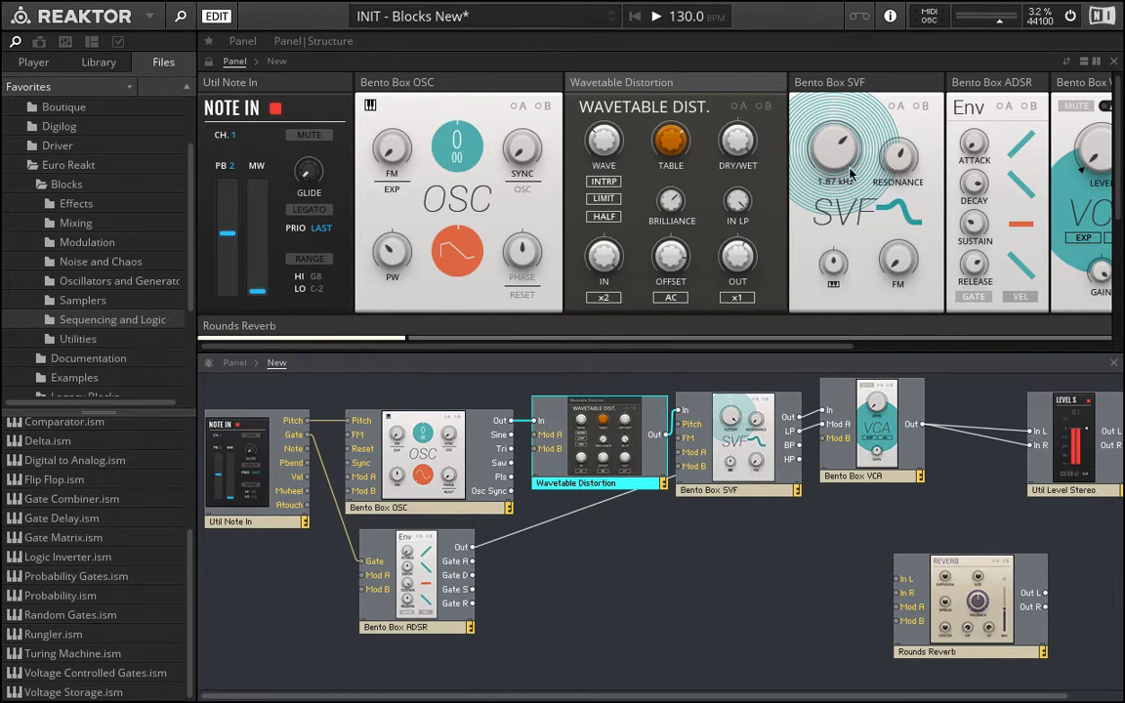
{"action": "left_click_drag", "start_coordinate": [850, 173], "coordinate": [818, 199]}
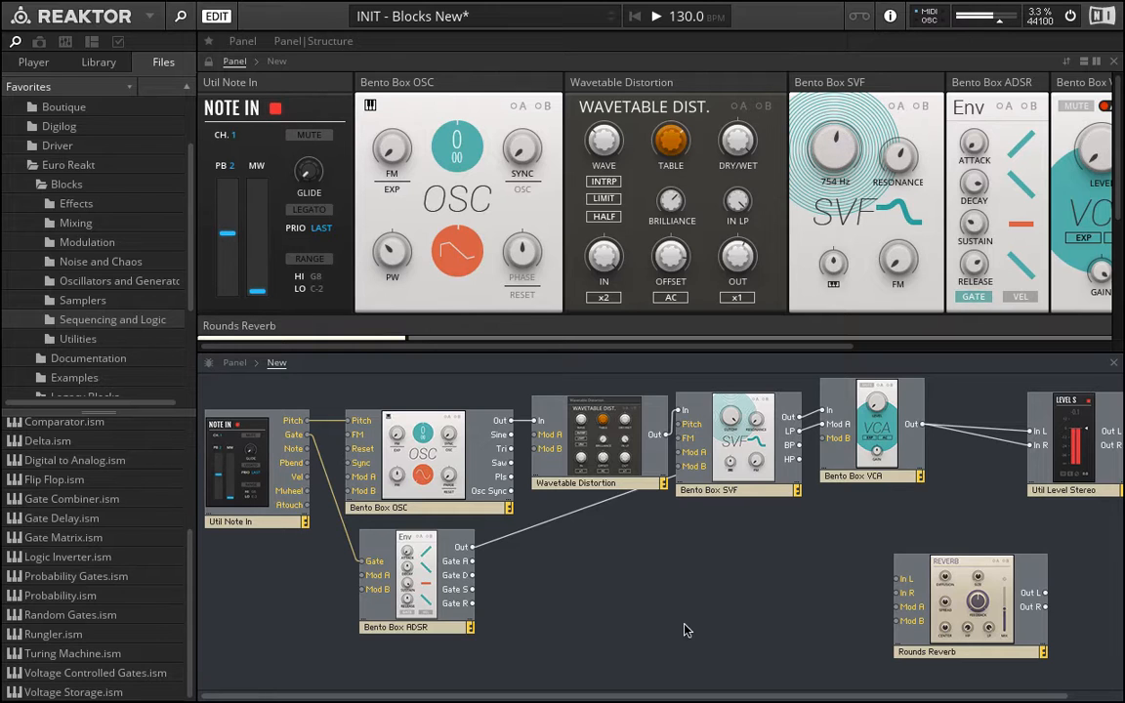
- Pull the SVF block out of the row and delete the audio wires linking the OSC, Wavetable Distortion, SVF and VCA
{"action": "left_click_drag", "start_coordinate": [723, 489], "coordinate": [744, 605]}
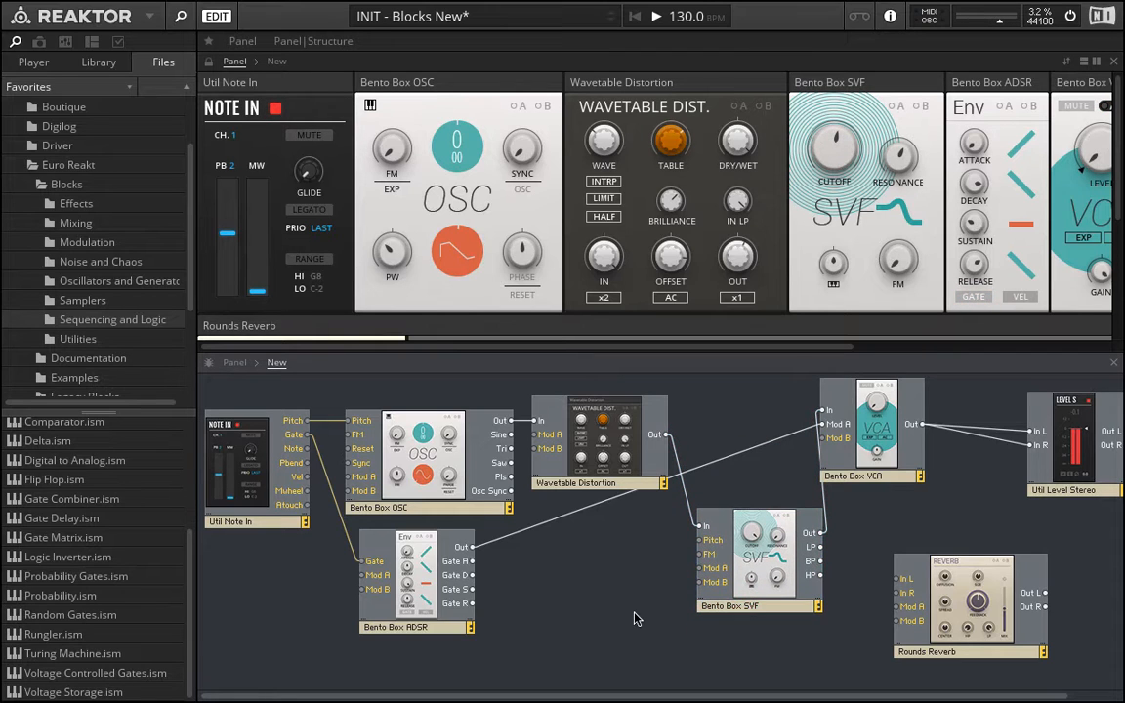
{"action": "left_click", "coordinate": [616, 479]}
{"action": "left_click", "coordinate": [690, 508]}
{"action": "left_click", "coordinate": [684, 494]}
{"action": "key", "text": "Delete"}
{"action": "left_click_drag", "start_coordinate": [743, 533], "coordinate": [620, 543]}
{"action": "left_click", "coordinate": [754, 509]}
{"action": "left_click", "coordinate": [745, 497]}
{"action": "key", "text": "Delete"}
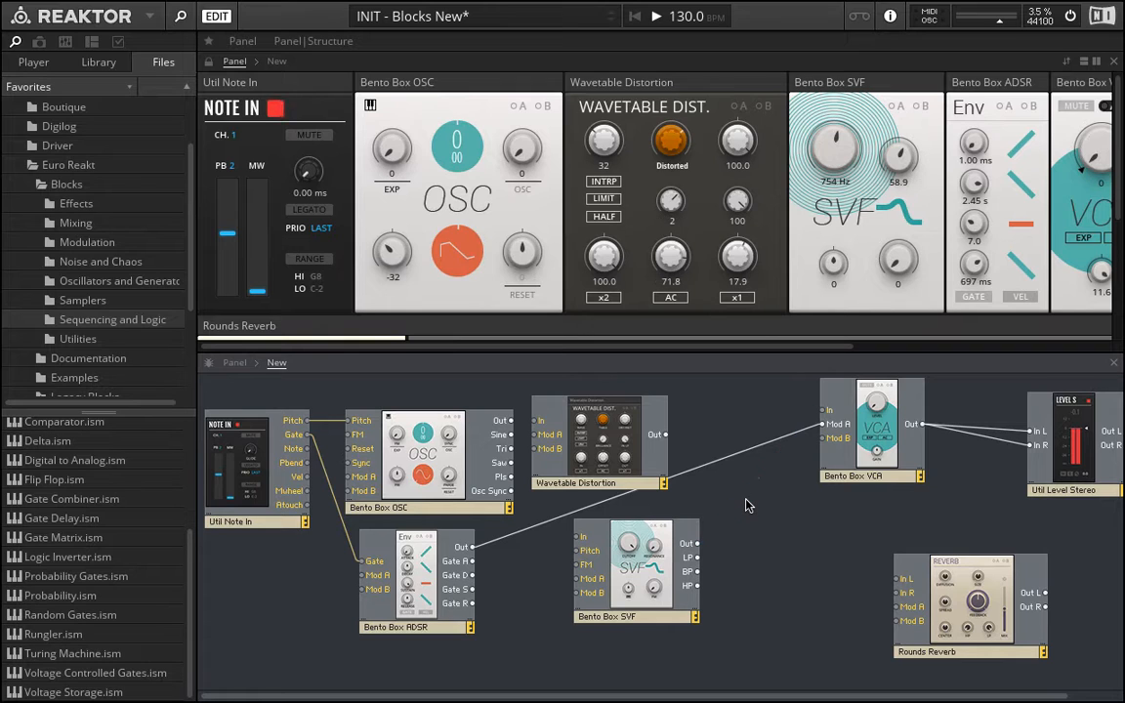
- Rewire the audio chain so the OSC feeds the SVF, the SVF feeds the Wavetable Distortion, and the distortion feeds the VCA input
{"action": "left_click_drag", "start_coordinate": [614, 416], "coordinate": [744, 408]}
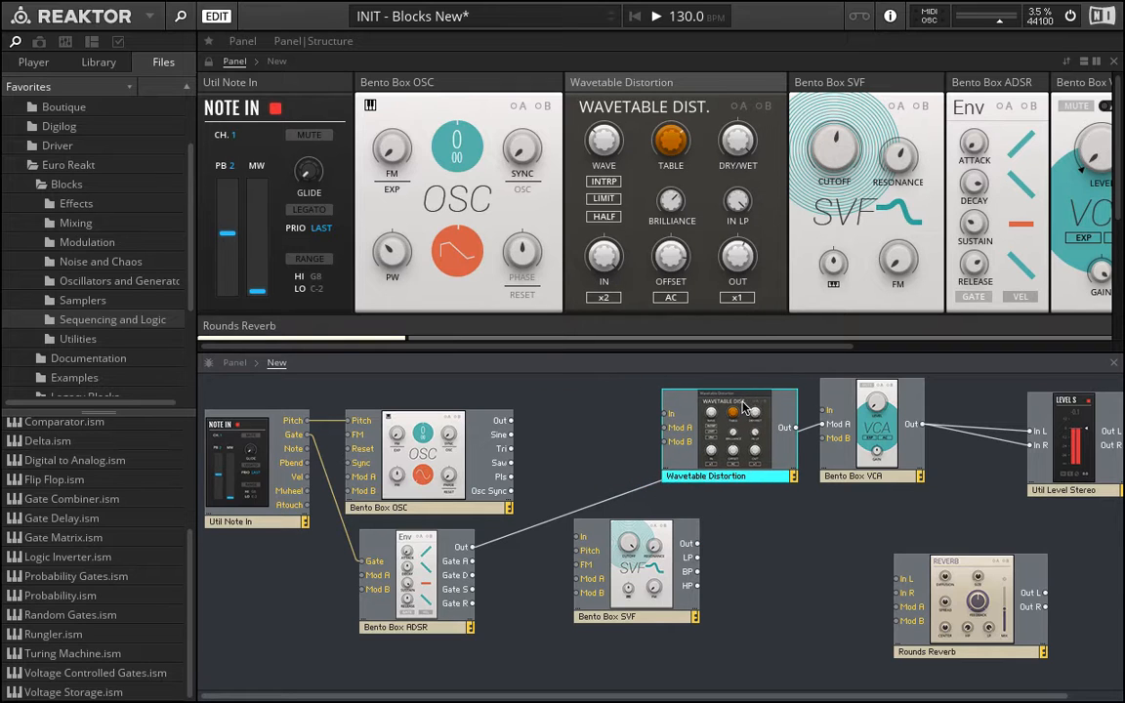
{"action": "left_click_drag", "start_coordinate": [637, 617], "coordinate": [551, 475]}
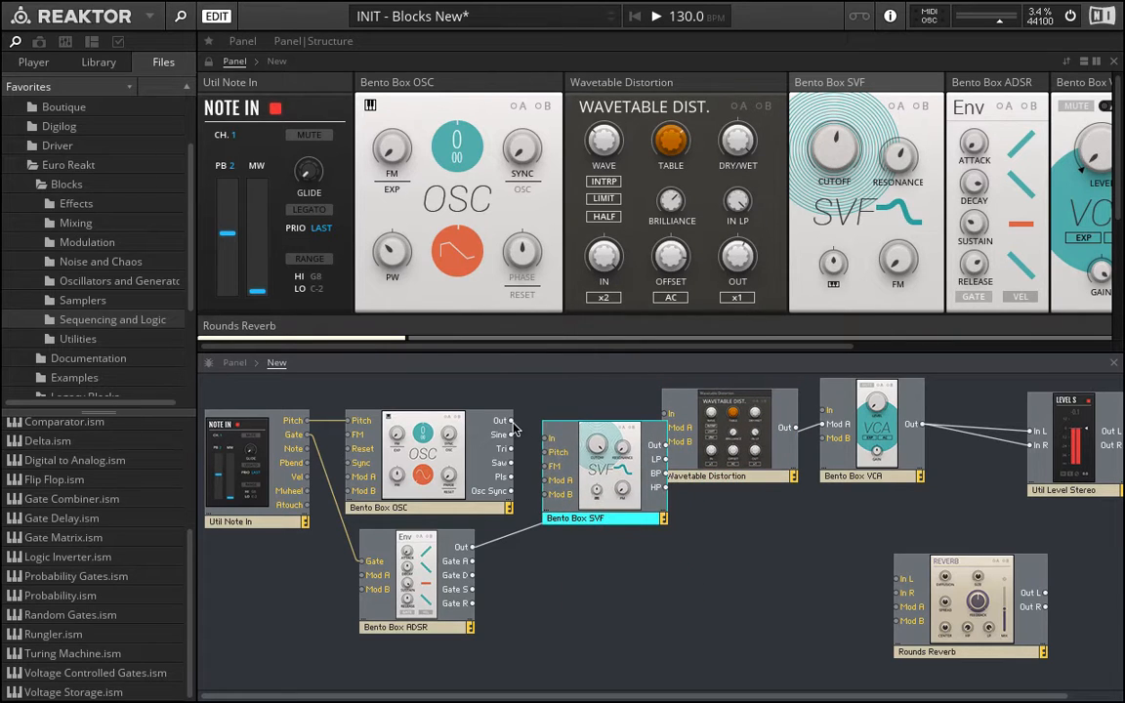
{"action": "left_click_drag", "start_coordinate": [530, 433], "coordinate": [555, 443]}
{"action": "left_click_drag", "start_coordinate": [588, 452], "coordinate": [549, 447]}
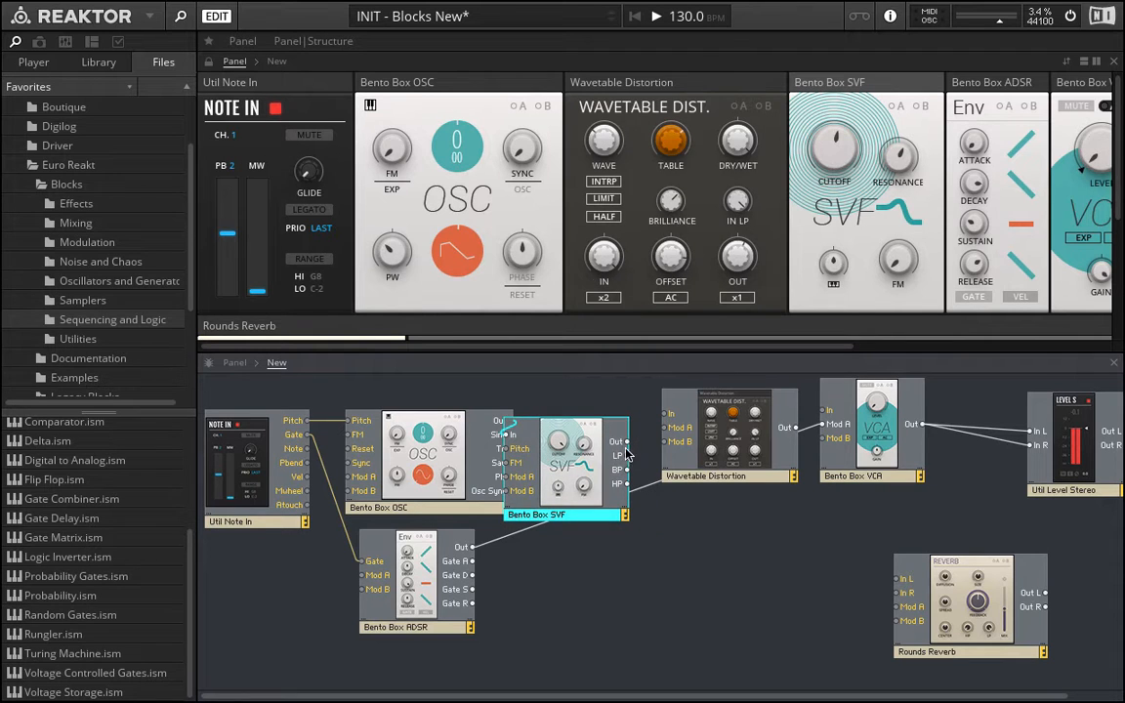
{"action": "left_click_drag", "start_coordinate": [626, 442], "coordinate": [664, 413]}
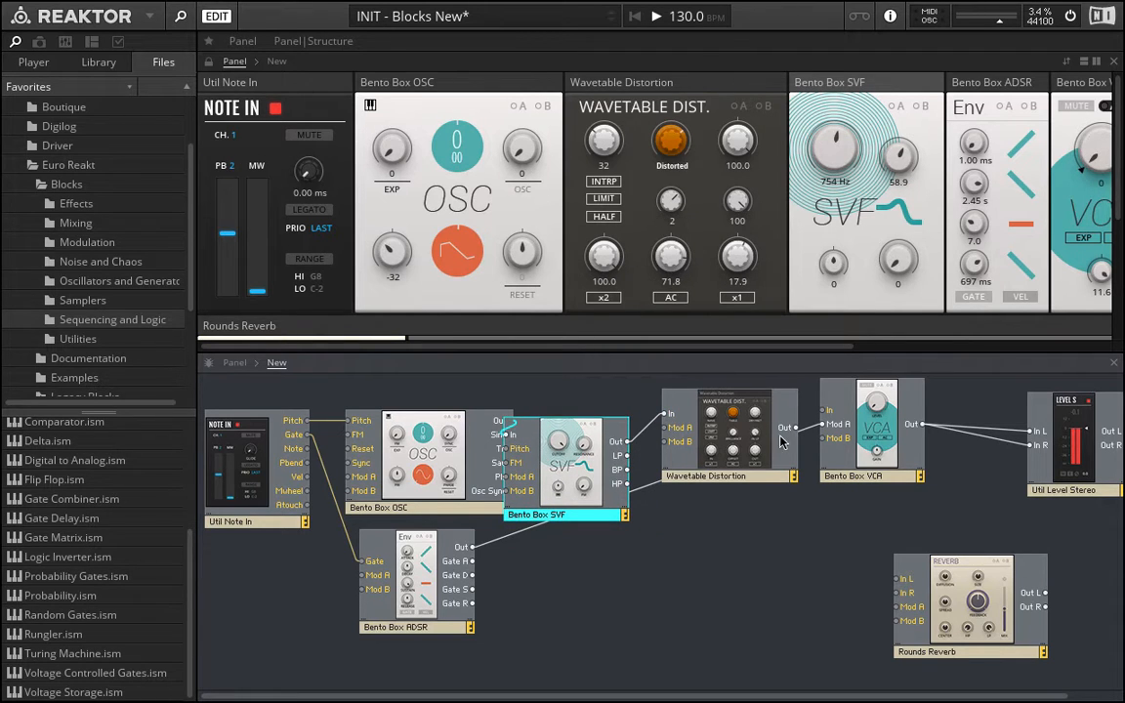
{"action": "left_click_drag", "start_coordinate": [775, 447], "coordinate": [829, 417]}
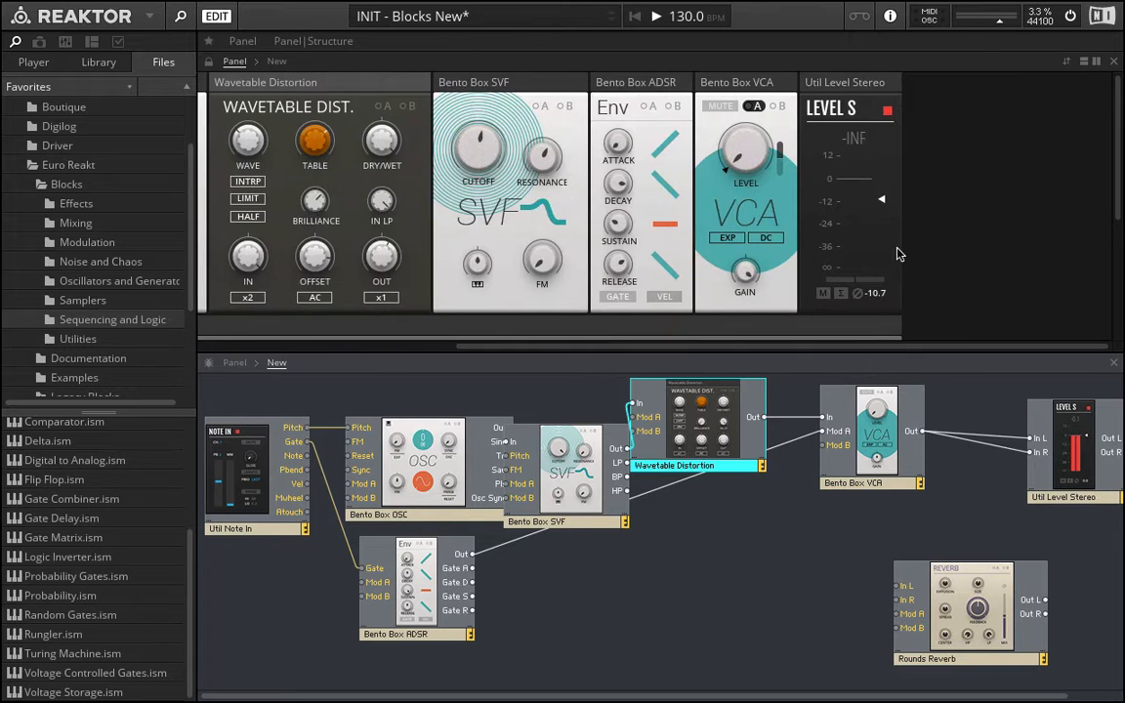
- Reorder the panel so the Bento Box SVF sits between the OSC and the Wavetable Distortion
{"action": "left_click_drag", "start_coordinate": [588, 84], "coordinate": [675, 84]}
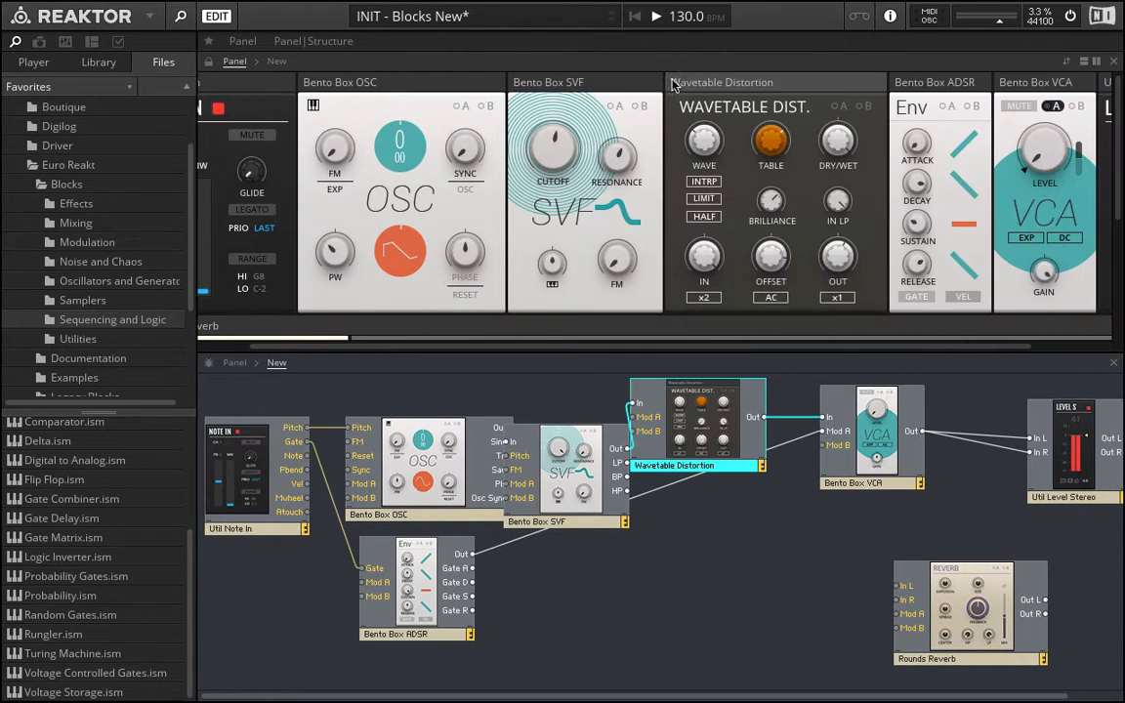
{"action": "scroll", "coordinate": [849, 202], "scroll_direction": "right", "scroll_amount": 3}
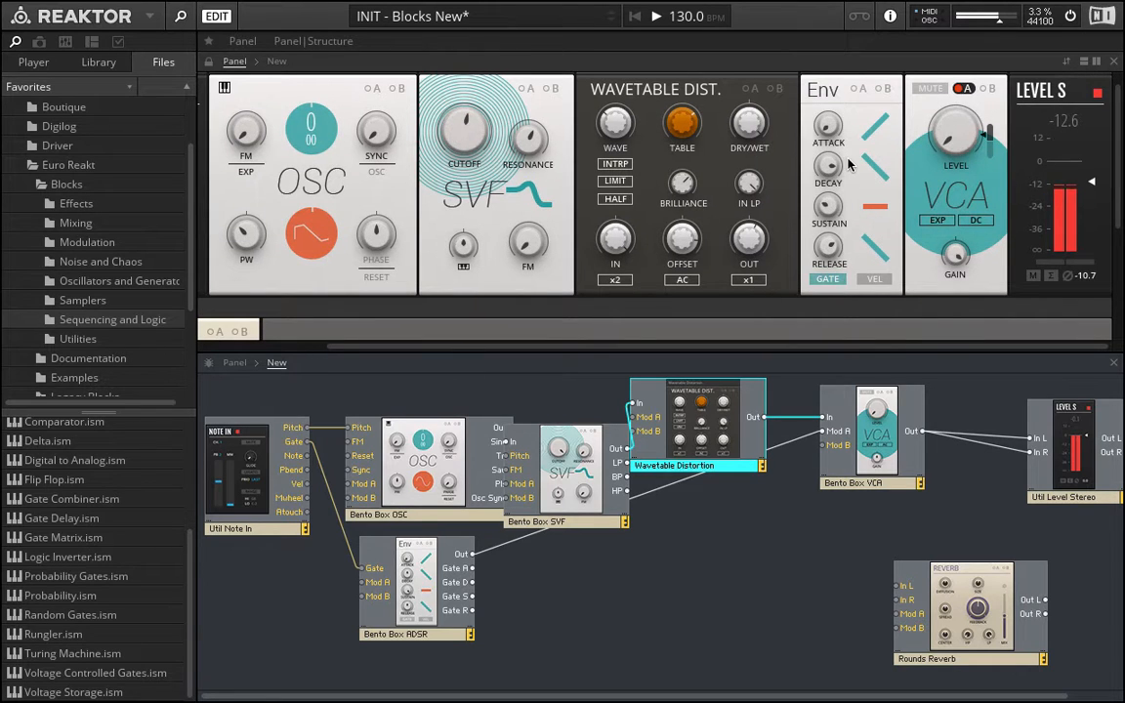
- Sweep the SVF cutoff and the distortion's Wave and Brilliance knobs, ending with the cutoff turned down low
{"action": "left_click_drag", "start_coordinate": [469, 134], "coordinate": [470, 213]}
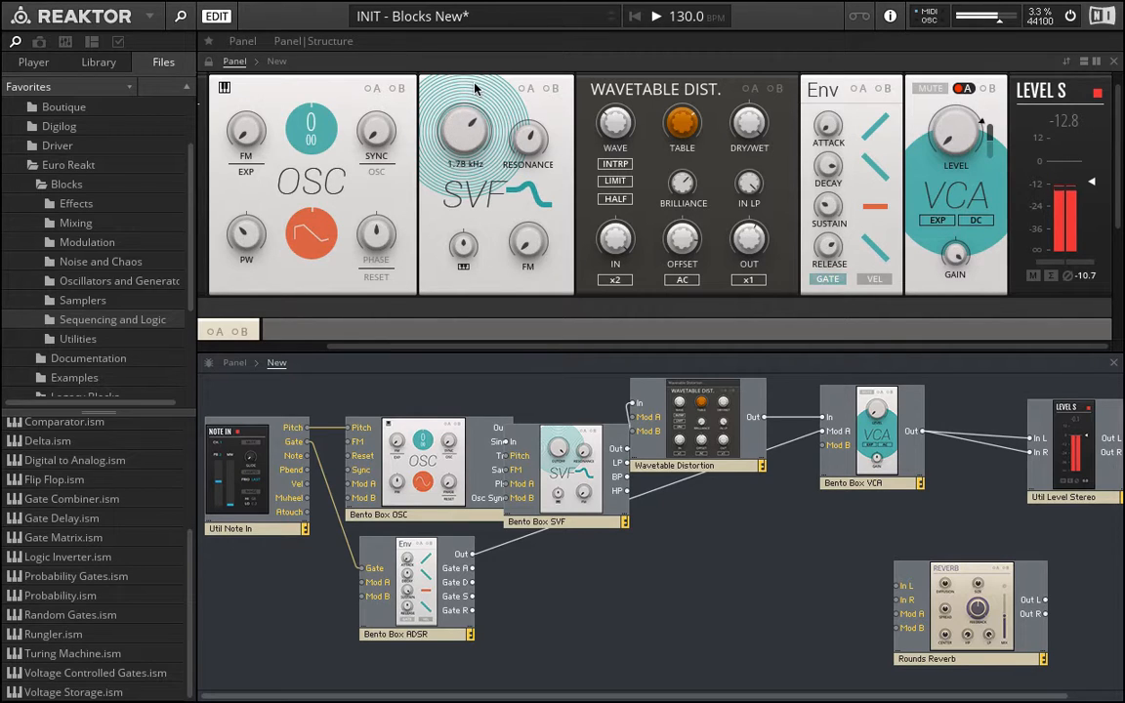
{"action": "left_click_drag", "start_coordinate": [610, 122], "coordinate": [627, 60]}
{"action": "left_click_drag", "start_coordinate": [469, 128], "coordinate": [465, 224]}
{"action": "left_click_drag", "start_coordinate": [613, 127], "coordinate": [688, 137]}
{"action": "left_click_drag", "start_coordinate": [690, 184], "coordinate": [679, 104]}
{"action": "left_click_drag", "start_coordinate": [477, 122], "coordinate": [458, 256]}
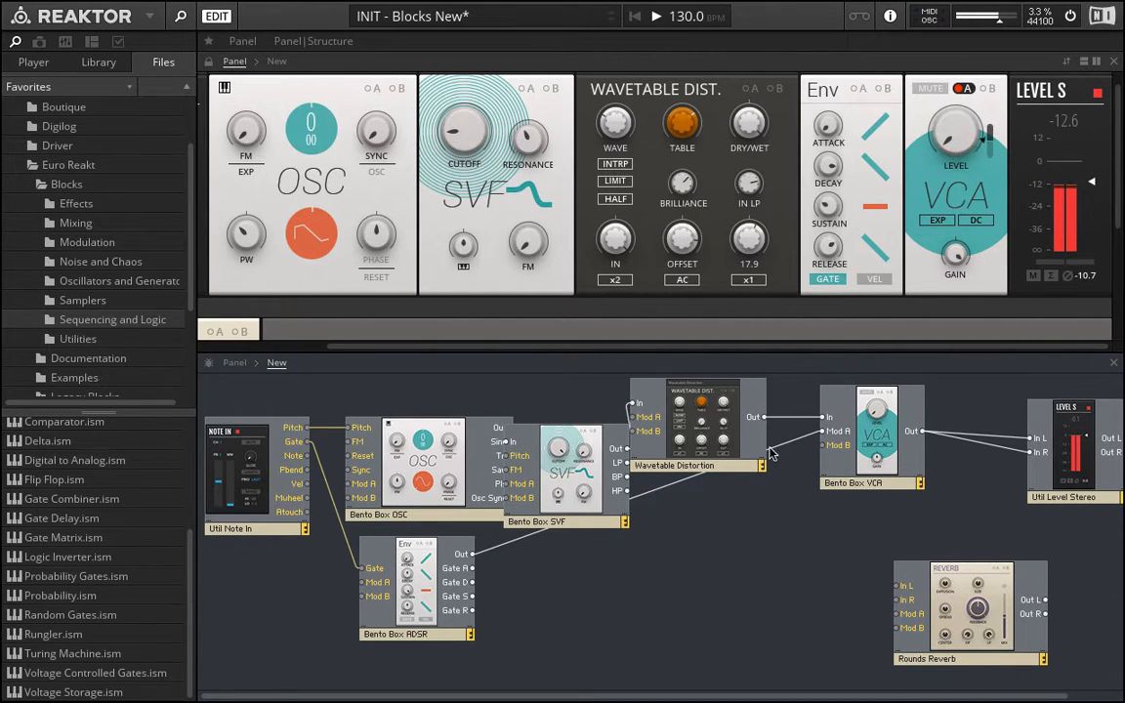
- Shift the Wavetable Distortion block slightly and move the Rounds Reverb block beneath the VCA in the structure
{"action": "left_click_drag", "start_coordinate": [736, 450], "coordinate": [750, 479]}
{"action": "left_click_drag", "start_coordinate": [967, 598], "coordinate": [911, 578]}
{"action": "scroll", "coordinate": [918, 572], "scroll_direction": "right", "scroll_amount": 2}
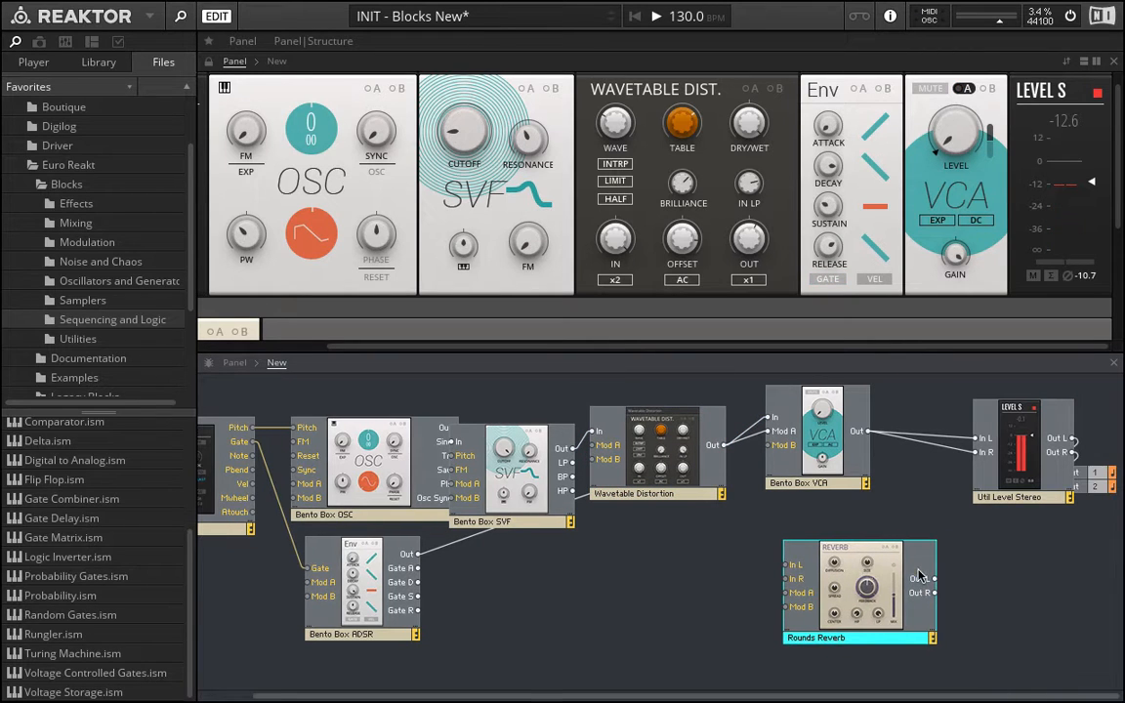
{"action": "left_click_drag", "start_coordinate": [782, 540], "coordinate": [803, 520]}
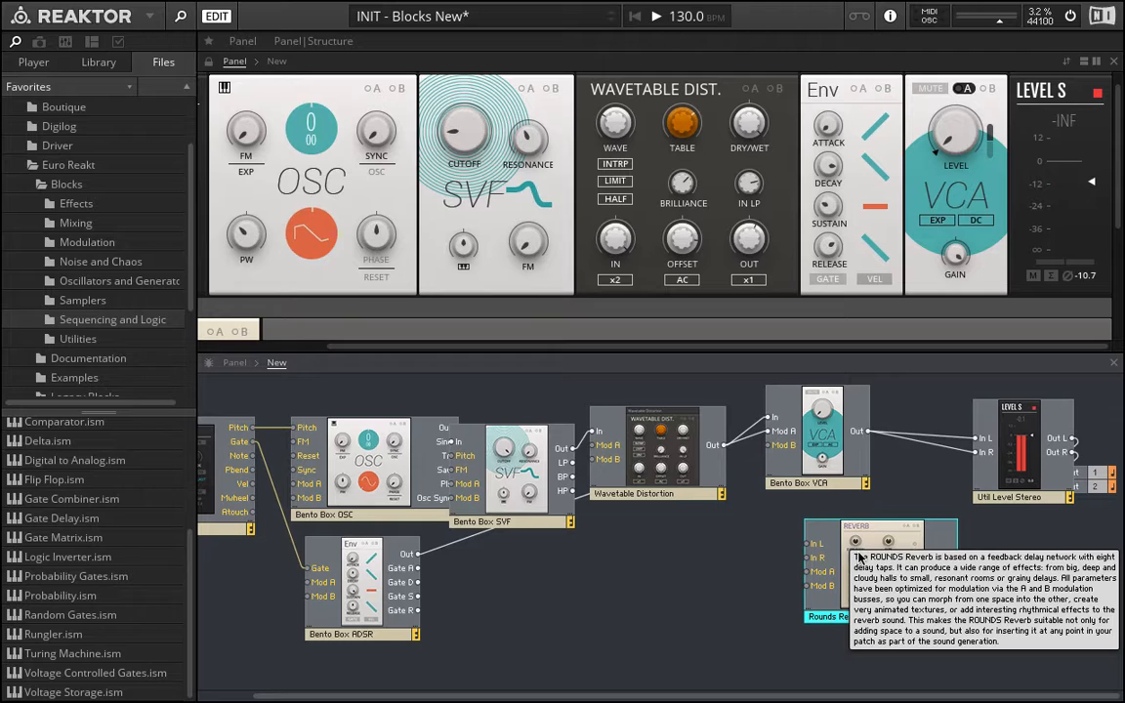
{"action": "left_click", "coordinate": [1016, 587]}
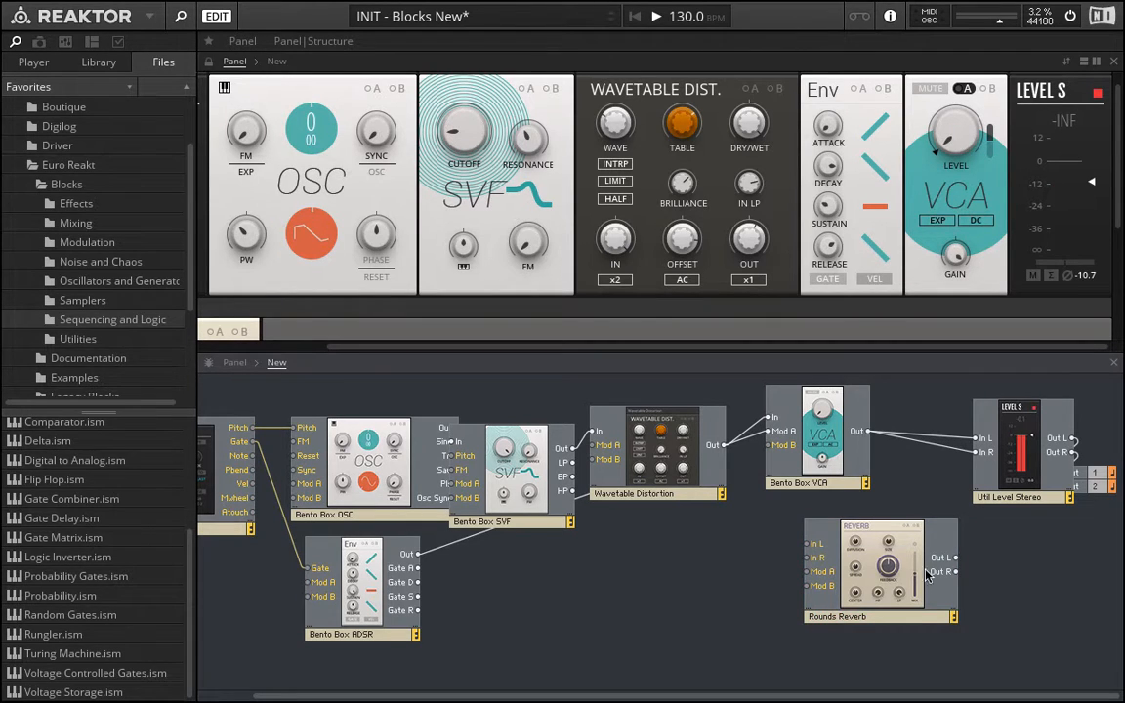
{"action": "left_click_drag", "start_coordinate": [928, 577], "coordinate": [904, 585]}
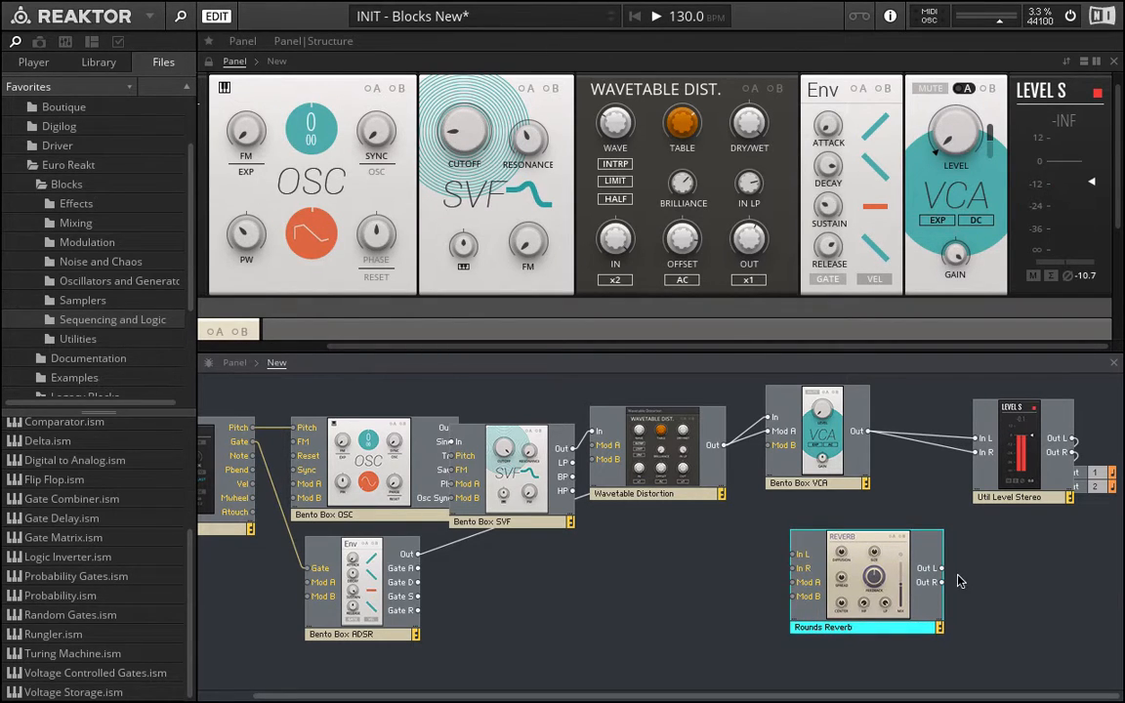
- Make room between the Wavetable Distortion and VCA by moving the VCA beside Util Level Stereo and placing the Rounds Reverb below the gap
{"action": "left_click_drag", "start_coordinate": [653, 416], "coordinate": [627, 395]}
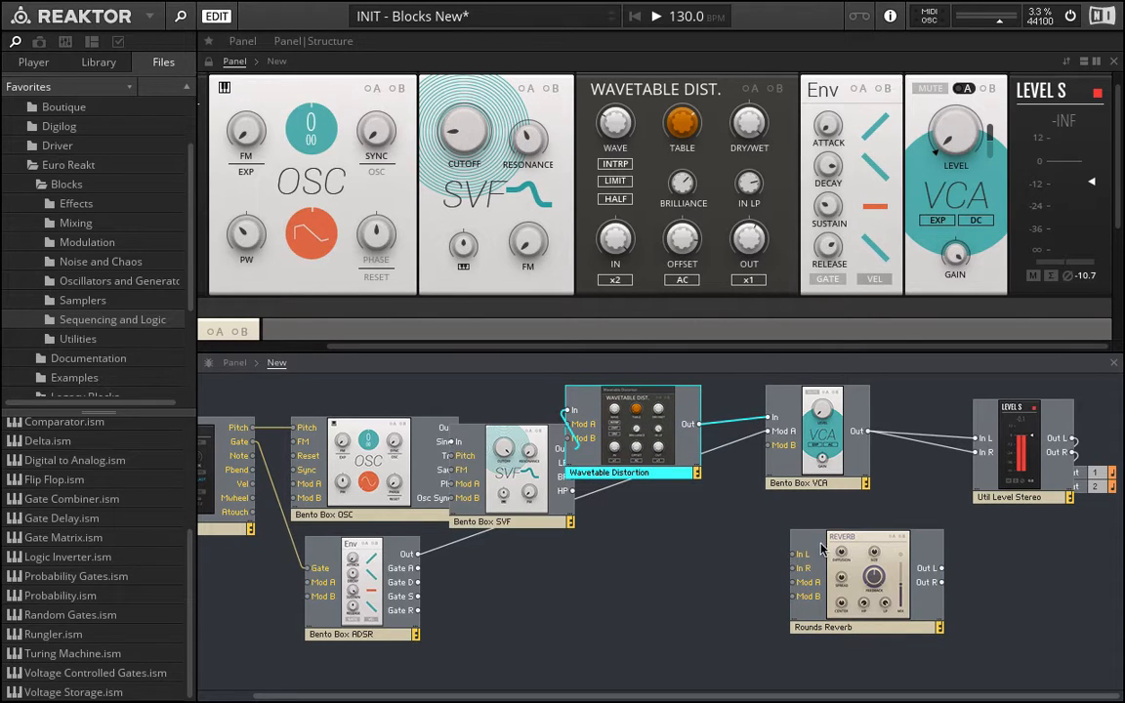
{"action": "left_click", "coordinate": [904, 577]}
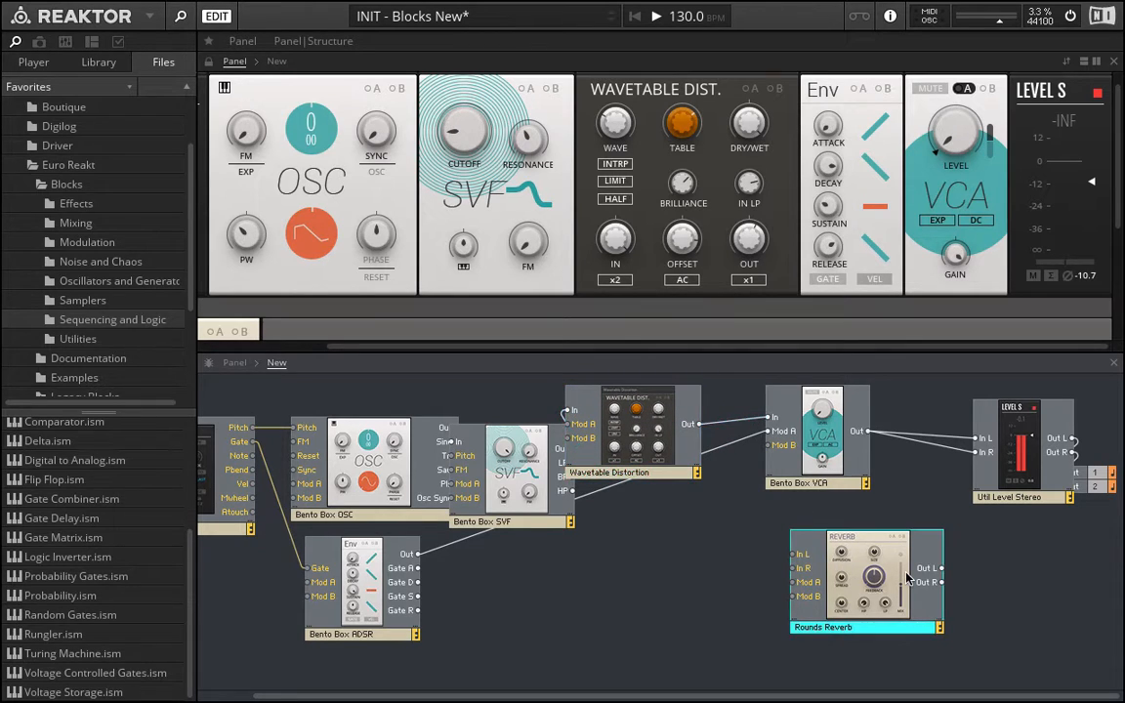
{"action": "left_click_drag", "start_coordinate": [900, 578], "coordinate": [853, 581]}
{"action": "left_click_drag", "start_coordinate": [843, 457], "coordinate": [920, 473]}
{"action": "left_click_drag", "start_coordinate": [813, 593], "coordinate": [801, 594]}
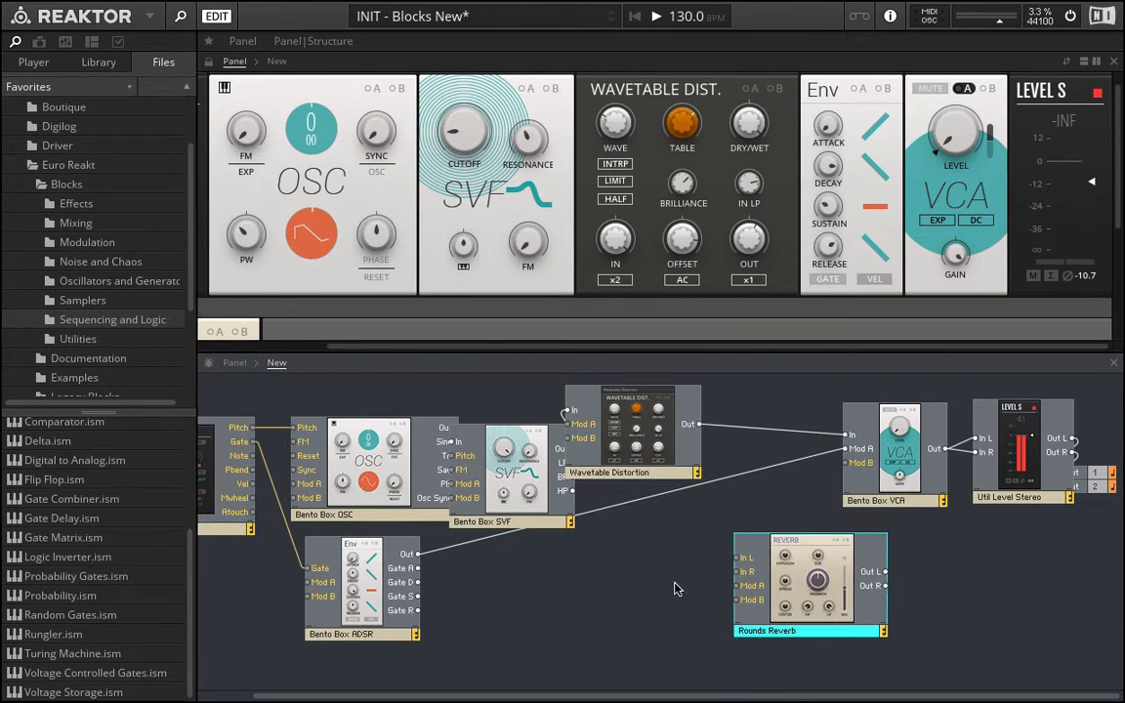
- Replace the distortion-to-VCA wire by routing the distortion output into the reverb's In L and In R, and the reverb's Out L into the VCA input
{"action": "left_click", "coordinate": [675, 584]}
{"action": "left_click", "coordinate": [731, 425]}
{"action": "key", "text": "Delete"}
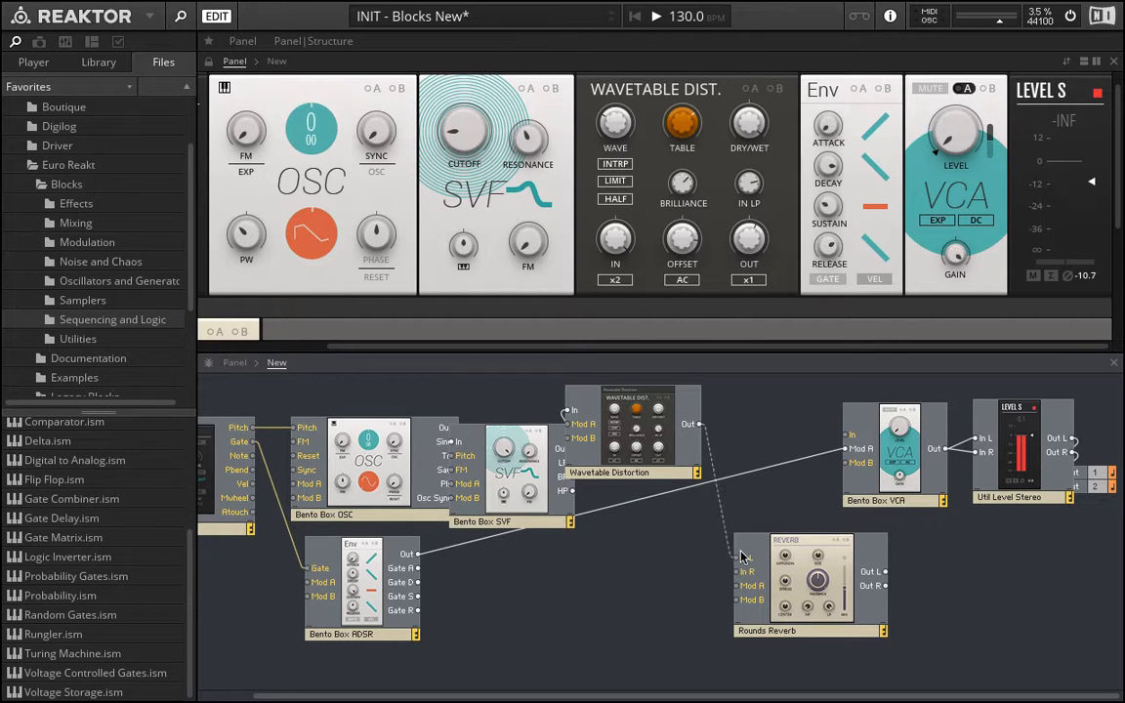
{"action": "left_click_drag", "start_coordinate": [699, 424], "coordinate": [736, 558]}
{"action": "left_click_drag", "start_coordinate": [705, 464], "coordinate": [735, 588]}
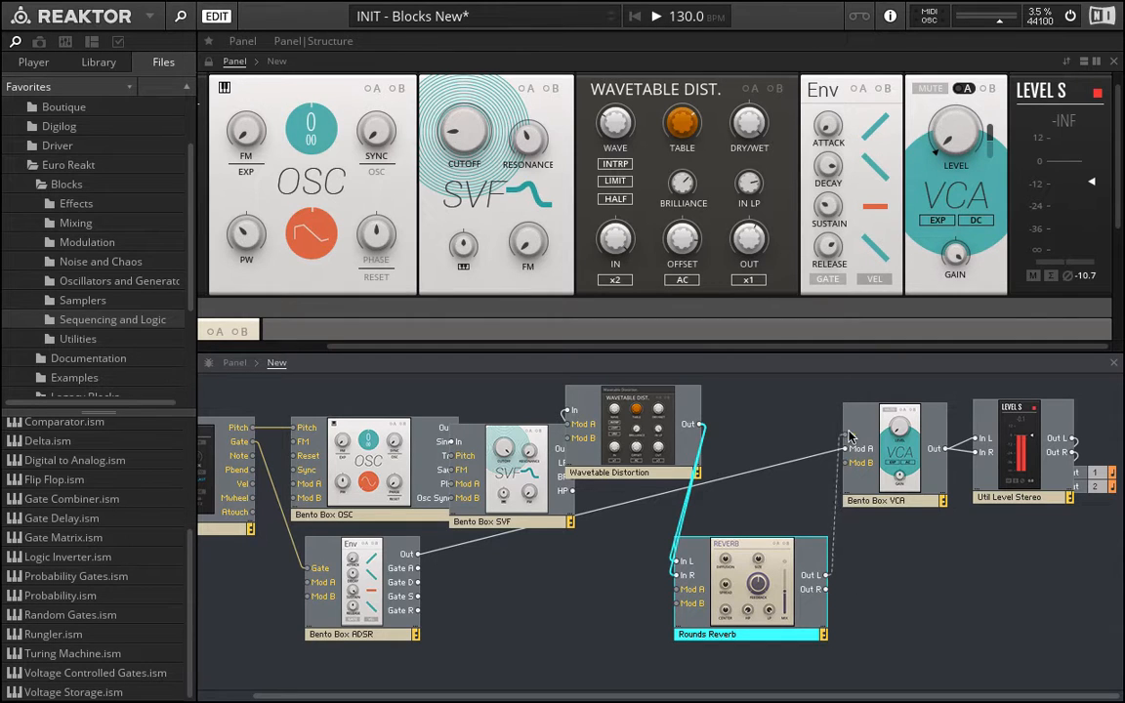
{"action": "left_click_drag", "start_coordinate": [850, 426], "coordinate": [850, 430]}
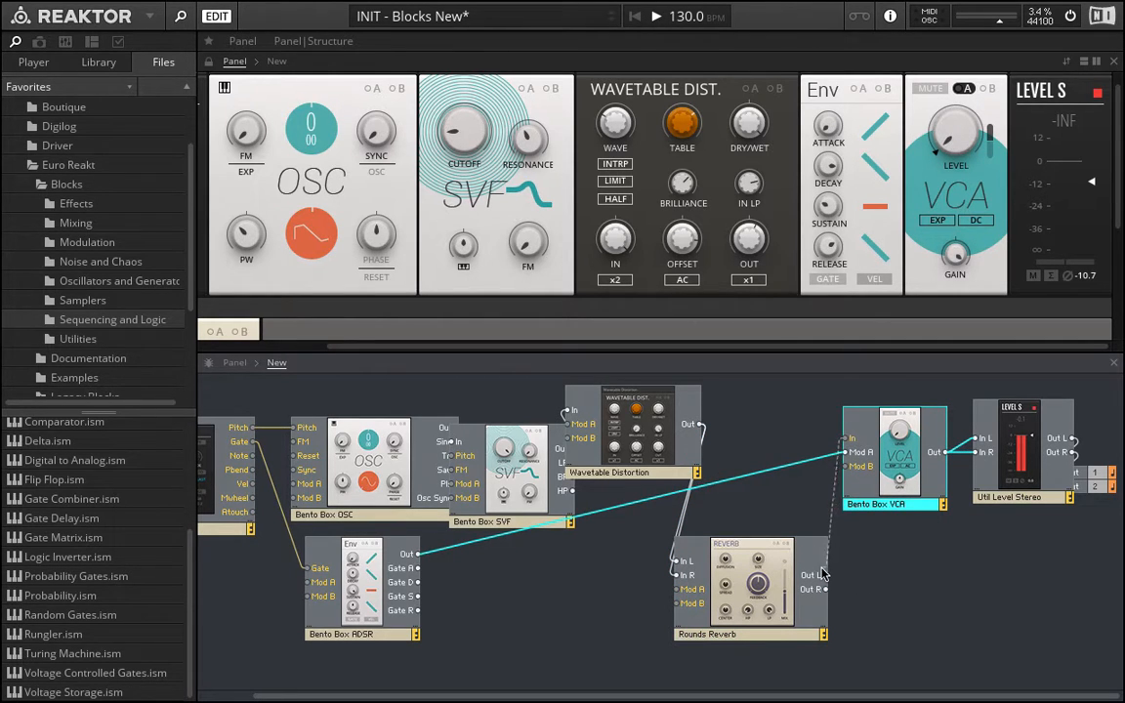
{"action": "left_click_drag", "start_coordinate": [820, 594], "coordinate": [856, 443]}
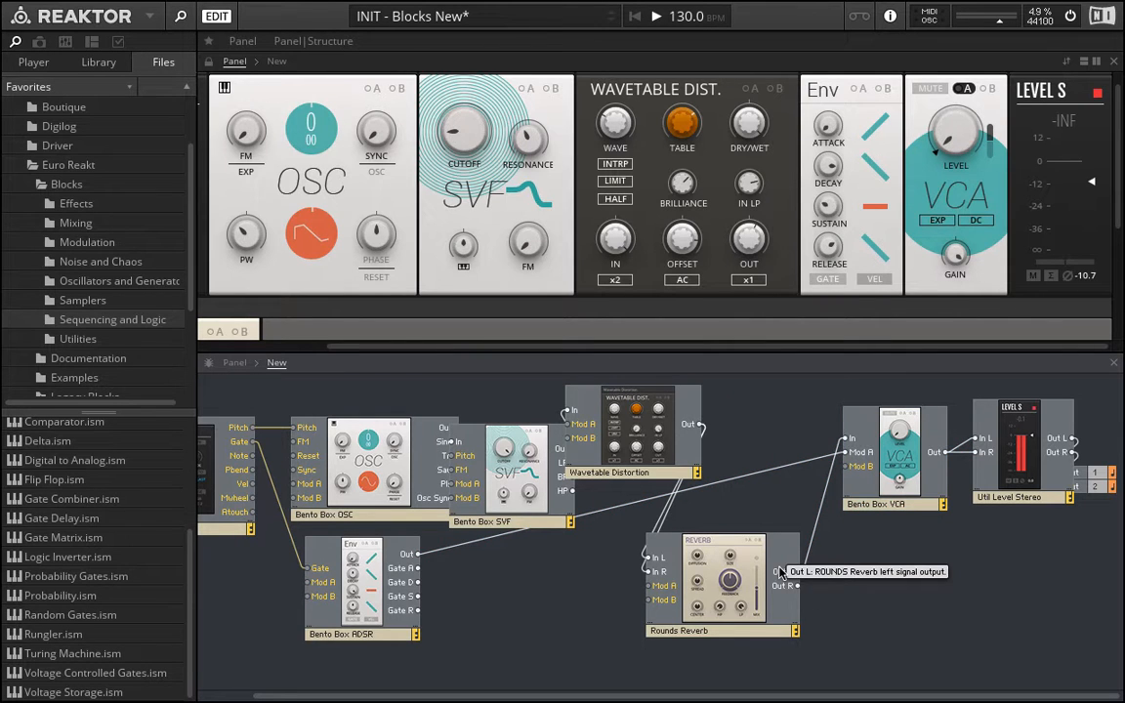
{"action": "double_click", "coordinate": [998, 648]}
{"action": "type", "text": "add"}
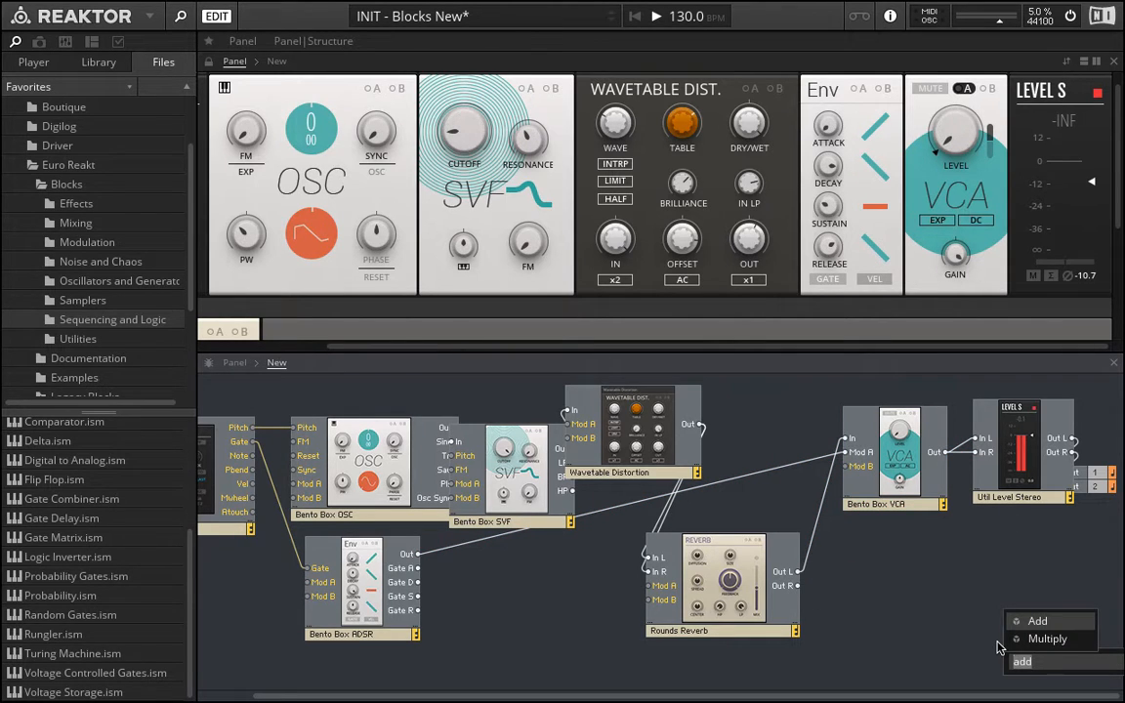
{"action": "type", "text": "as"}
{"action": "key", "text": "BackSpace"}
{"action": "type", "text": "dd"}
{"action": "key", "text": "Return"}
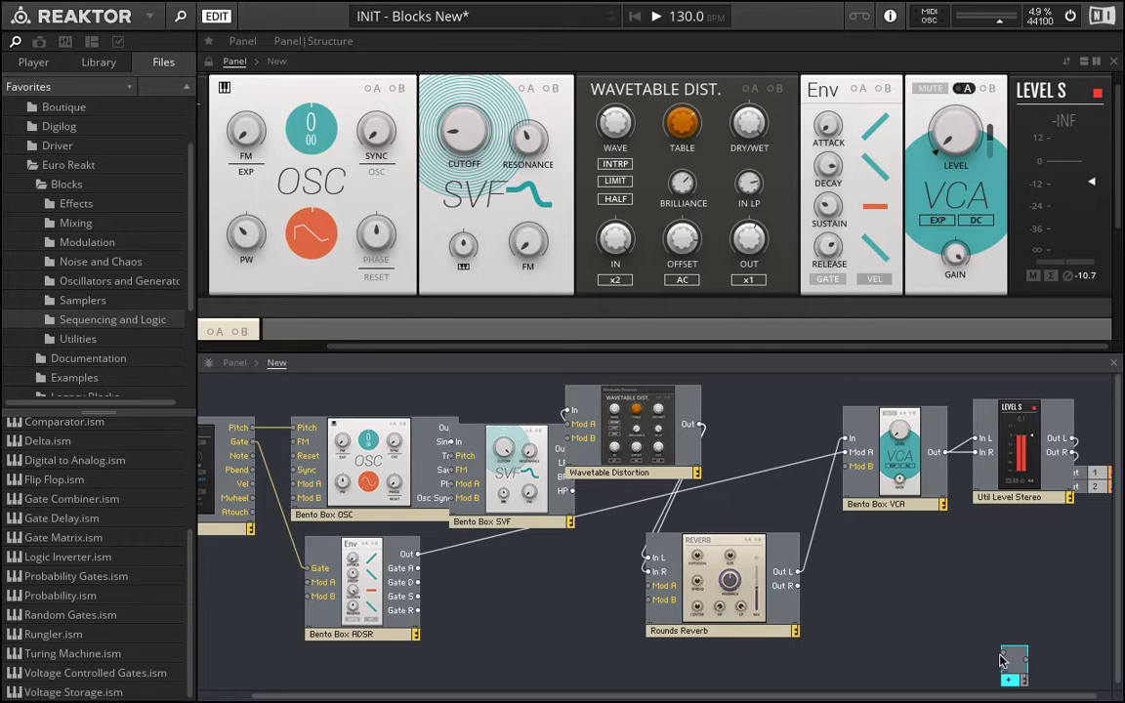
{"action": "left_click_drag", "start_coordinate": [1026, 667], "coordinate": [966, 606]}
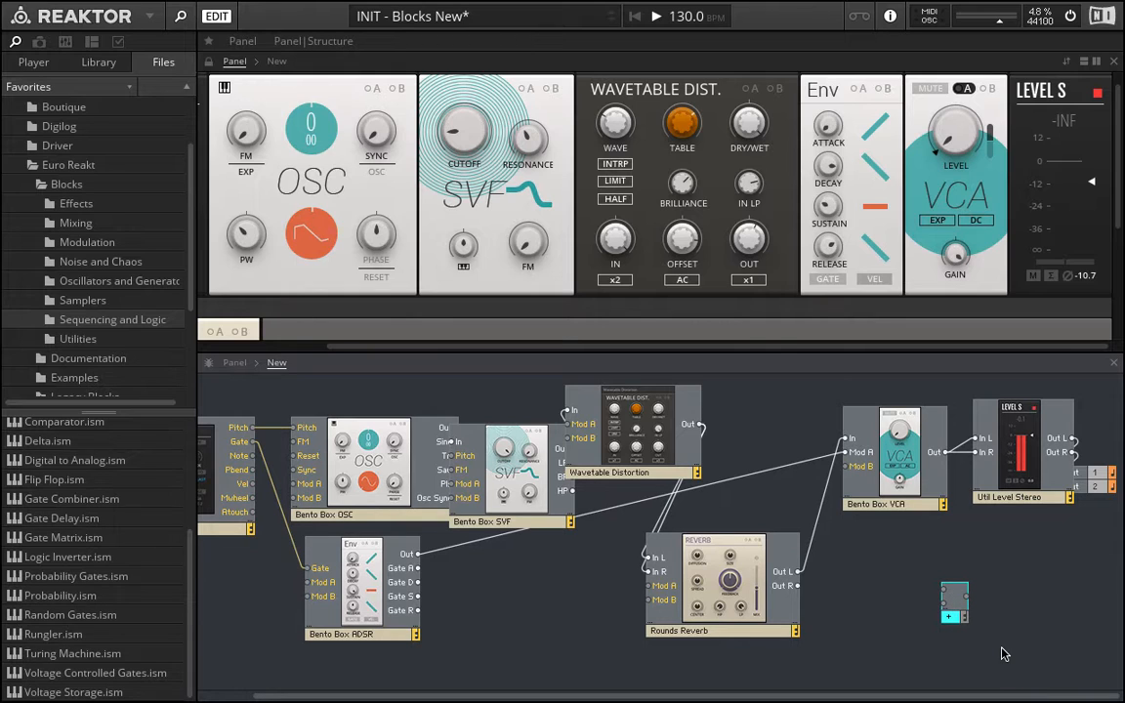
{"action": "key", "text": "Delete"}
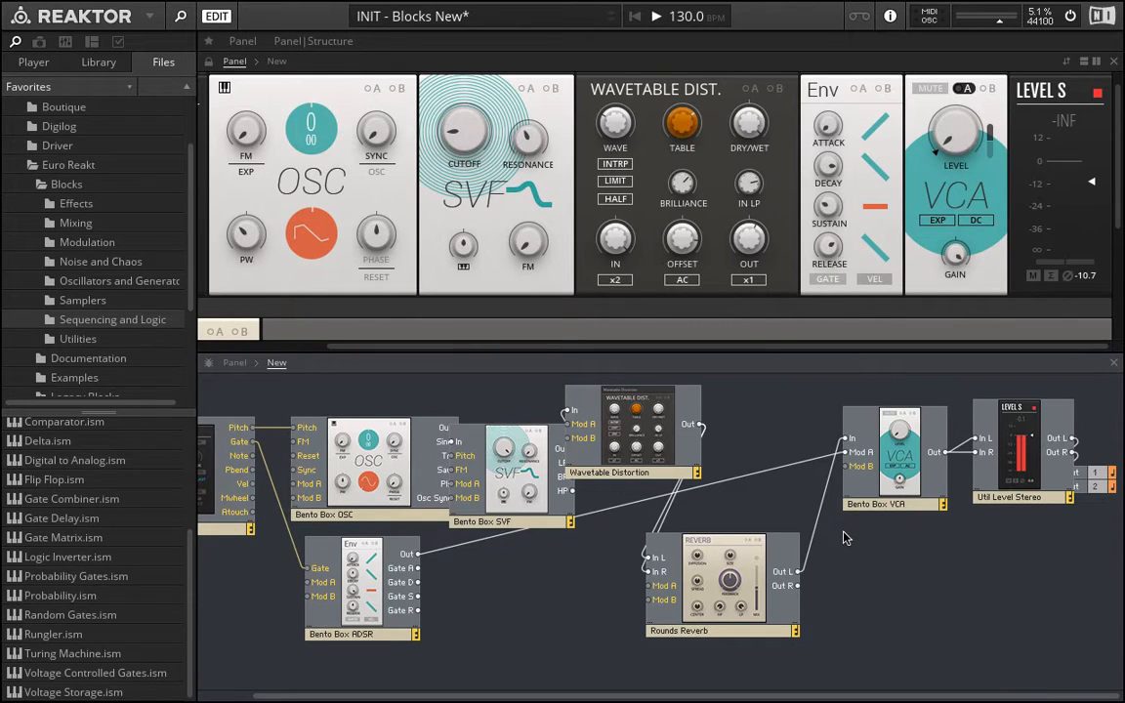
- Move the Rounds Reverb panel between the Wavetable Distortion and the ADSR envelope
{"action": "scroll", "coordinate": [637, 266], "scroll_direction": "down", "scroll_amount": 3}
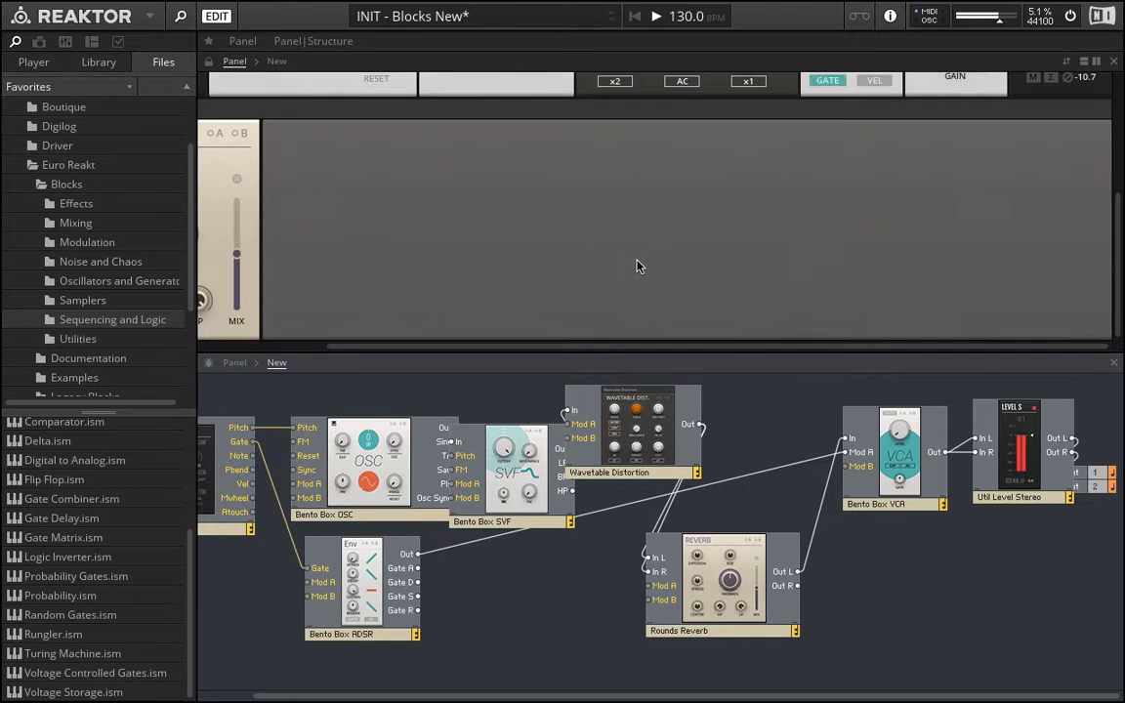
{"action": "scroll", "coordinate": [384, 255], "scroll_direction": "up", "scroll_amount": 5}
{"action": "scroll", "coordinate": [411, 271], "scroll_direction": "down", "scroll_amount": 1}
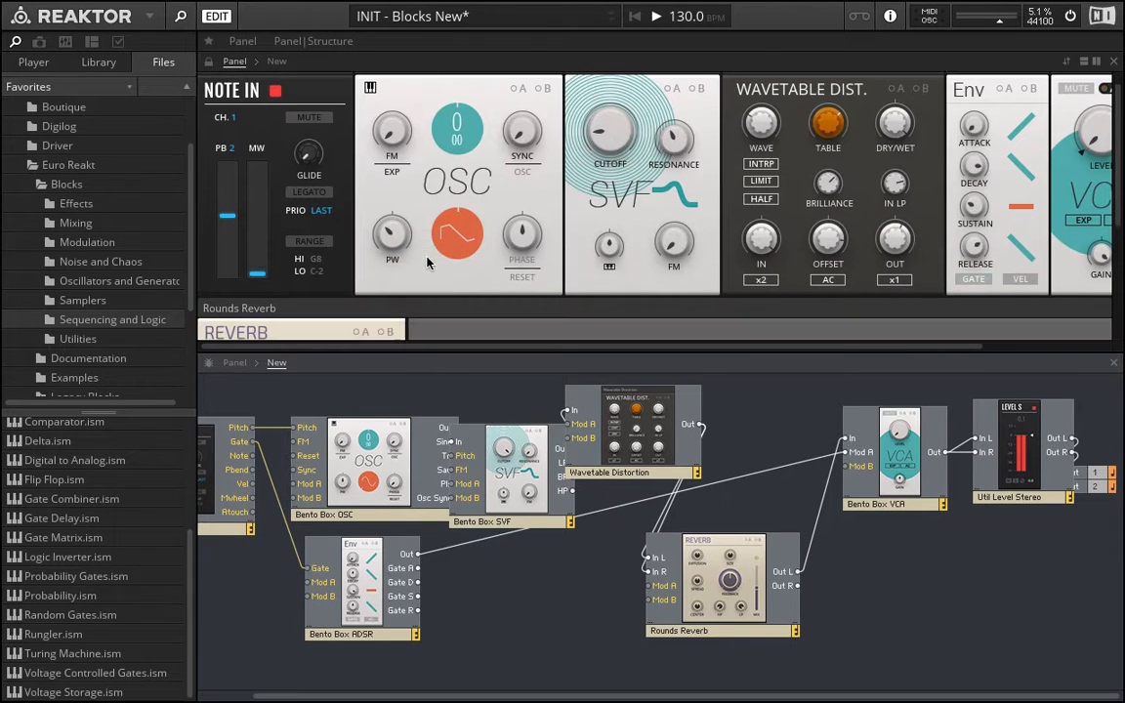
{"action": "left_click_drag", "start_coordinate": [252, 270], "coordinate": [910, 63]}
{"action": "scroll", "coordinate": [869, 201], "scroll_direction": "right", "scroll_amount": 5}
{"action": "scroll", "coordinate": [868, 208], "scroll_direction": "up", "scroll_amount": 1}
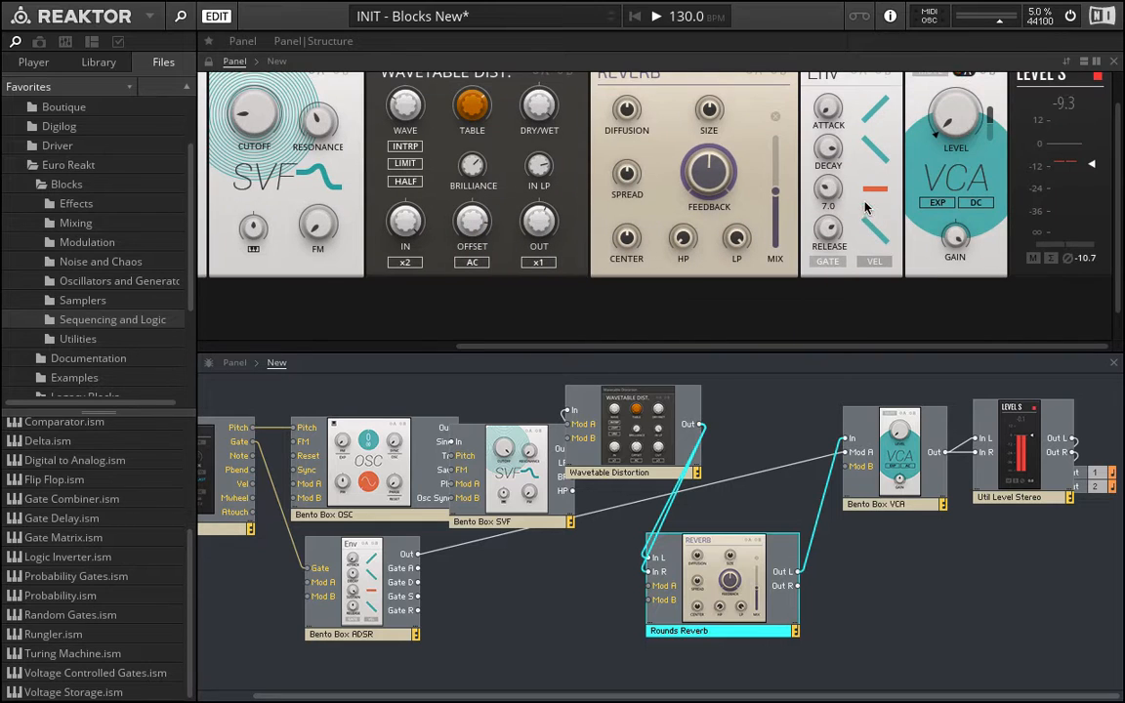
{"action": "left_click", "coordinate": [653, 81]}
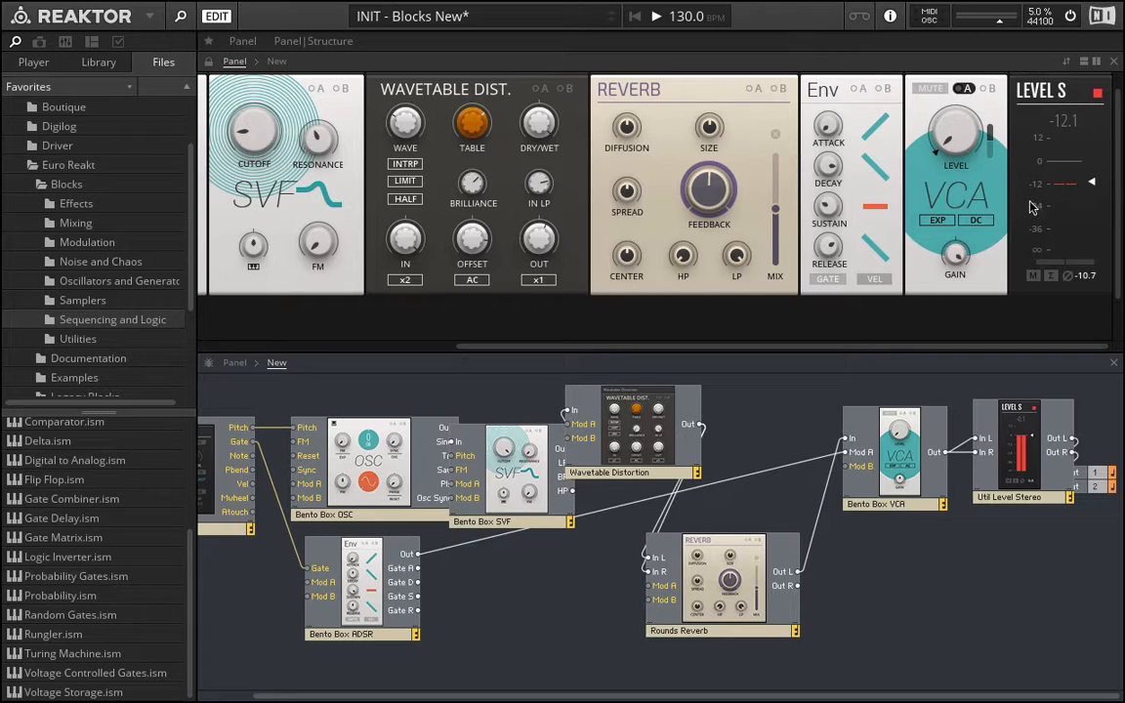
- Move the Rounds Reverb panel between the Bento Box VCA and Util Level Stereo panels
{"action": "left_click", "coordinate": [1055, 414]}
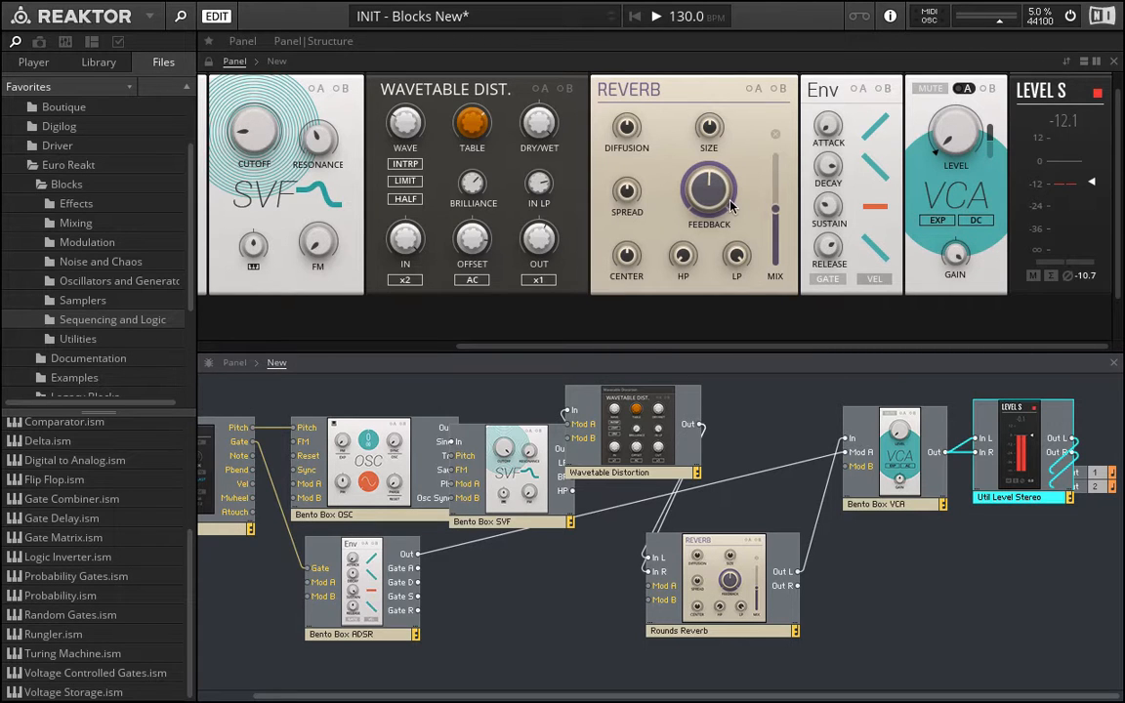
{"action": "scroll", "coordinate": [731, 206], "scroll_direction": "up", "scroll_amount": 1}
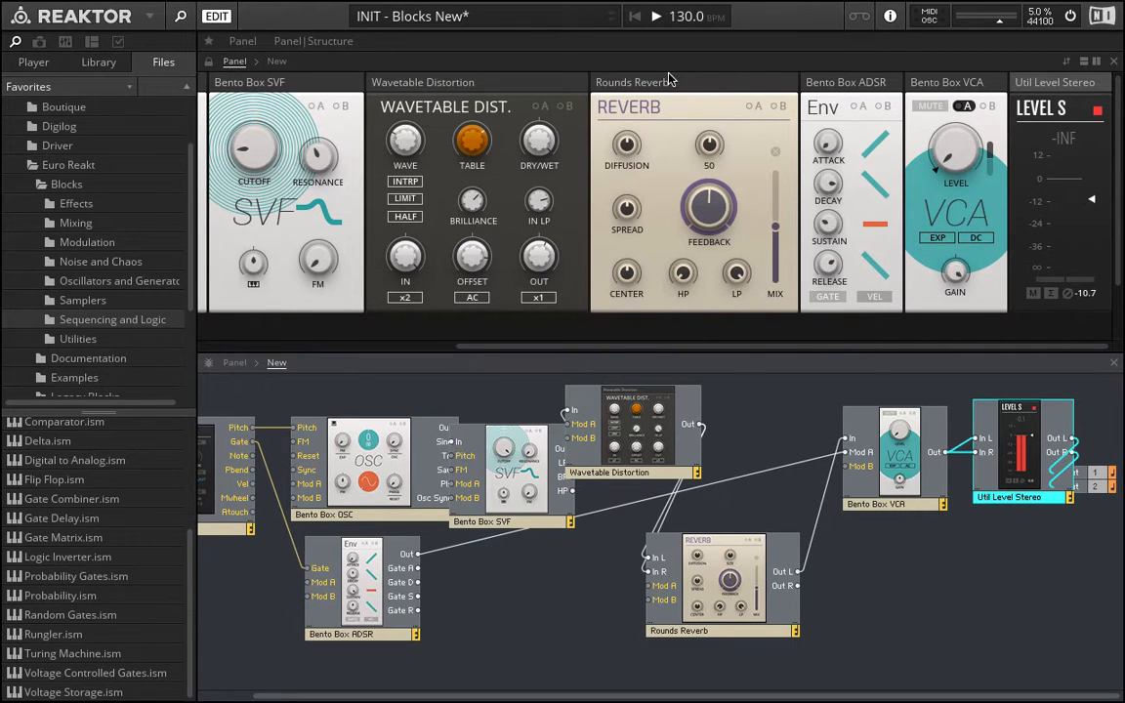
{"action": "left_click_drag", "start_coordinate": [607, 82], "coordinate": [729, 76]}
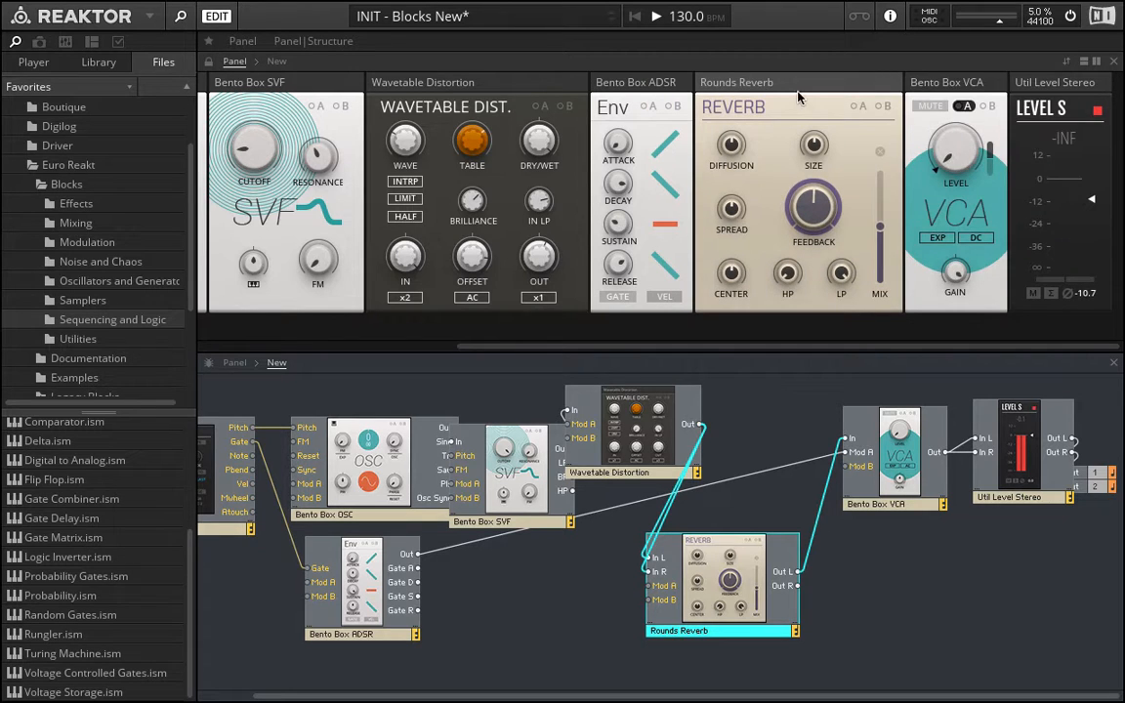
{"action": "left_click_drag", "start_coordinate": [798, 92], "coordinate": [858, 88]}
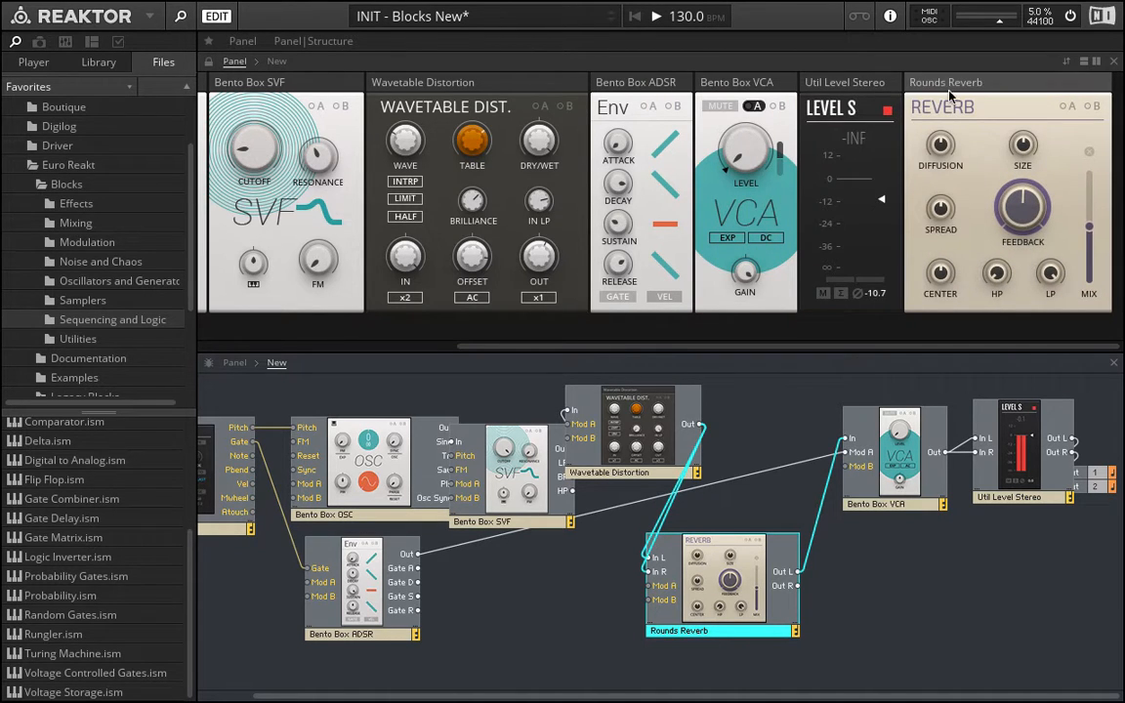
{"action": "left_click_drag", "start_coordinate": [949, 94], "coordinate": [822, 90]}
{"action": "left_click", "coordinate": [939, 612]}
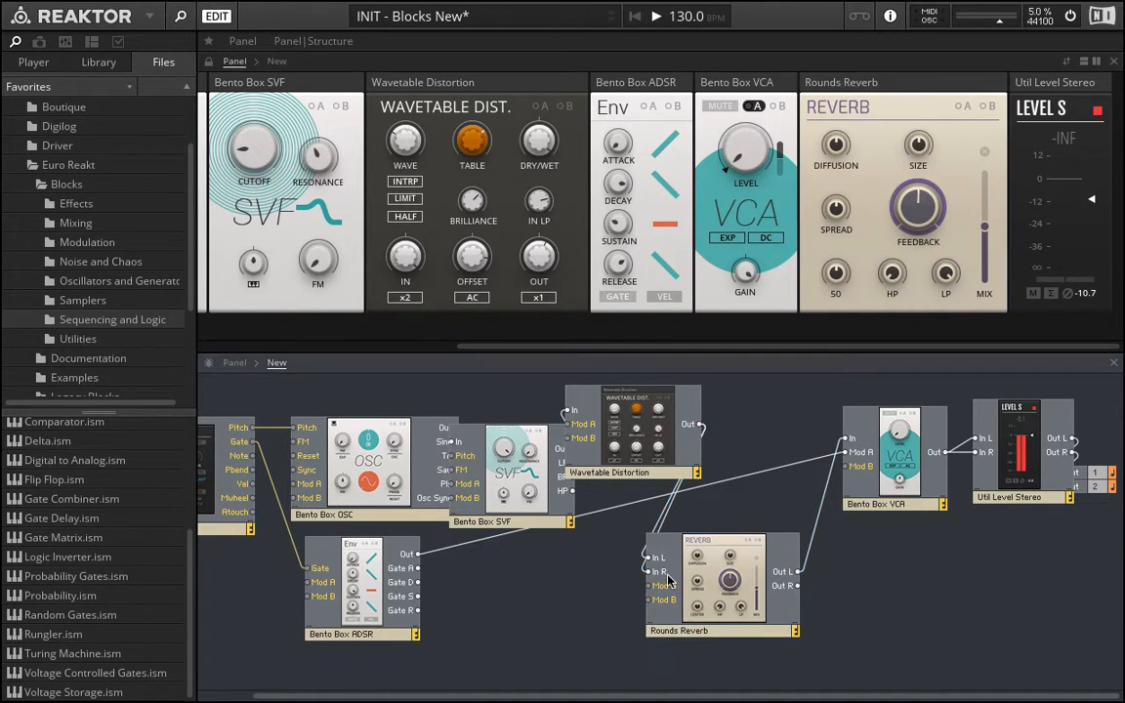
- Take the Rounds Reverb out of the distortion-to-VCA path, move it lower, and wire the Wavetable Distortion output directly into the VCA input
{"action": "left_click", "coordinate": [812, 529]}
{"action": "key", "text": "Delete"}
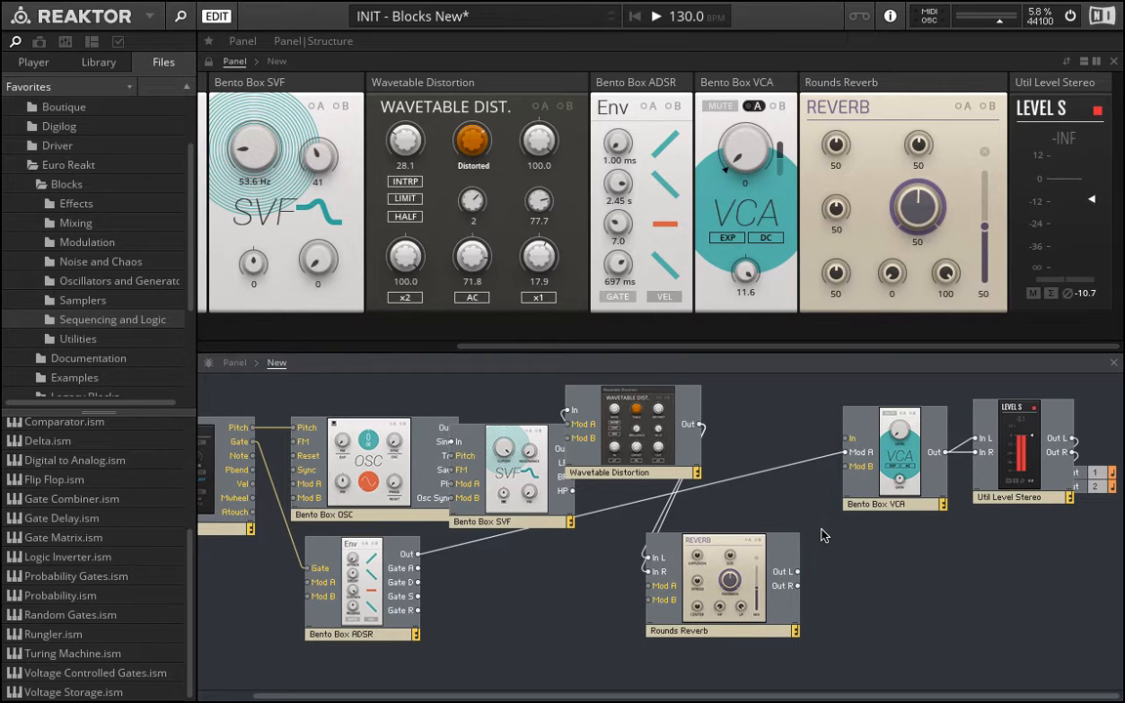
{"action": "left_click_drag", "start_coordinate": [749, 570], "coordinate": [837, 611]}
{"action": "left_click_drag", "start_coordinate": [700, 425], "coordinate": [851, 439]}
{"action": "left_click", "coordinate": [718, 550]}
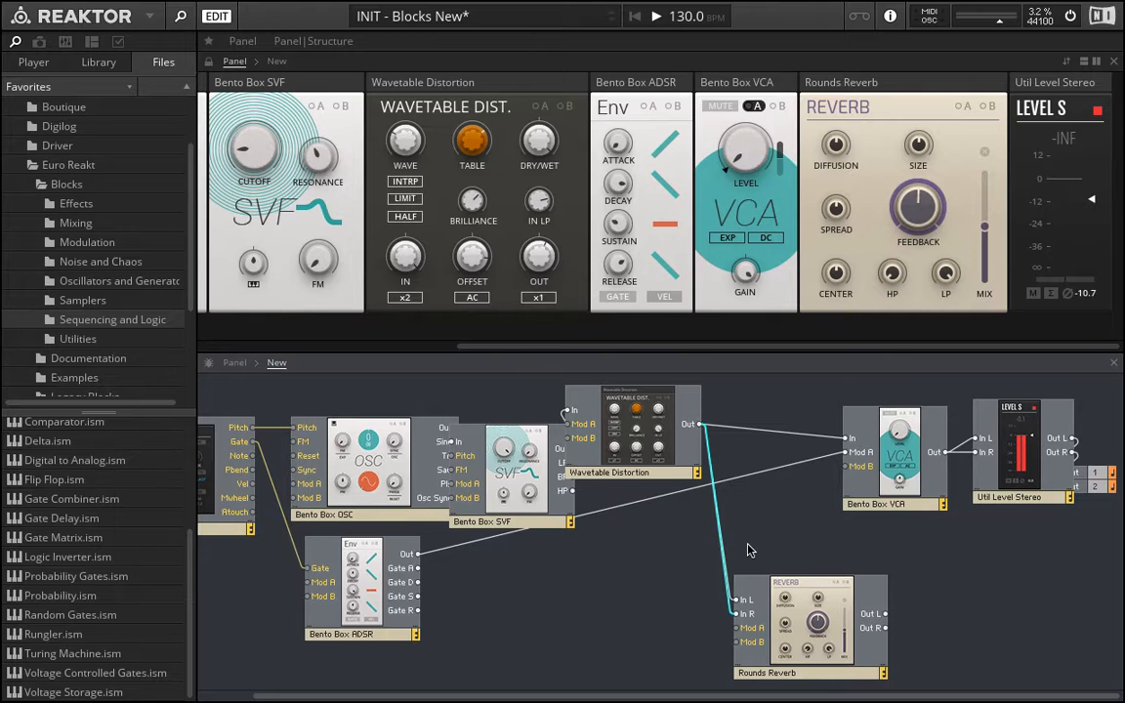
{"action": "key", "text": "Delete"}
{"action": "left_click", "coordinate": [721, 550]}
{"action": "key", "text": "Delete"}
- Move the VCA block closer to the Wavetable Distortion and delete both wires from the VCA output to Util Level Stereo
{"action": "left_click_drag", "start_coordinate": [867, 451], "coordinate": [773, 451]}
{"action": "left_click", "coordinate": [869, 457]}
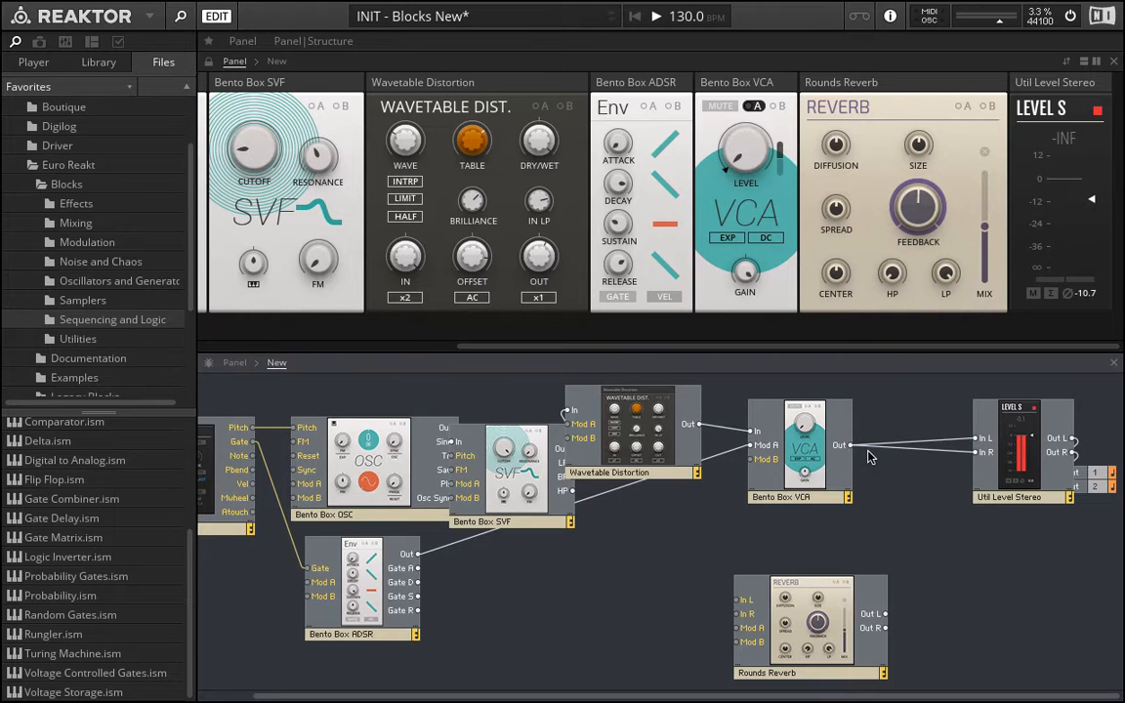
{"action": "left_click", "coordinate": [889, 452]}
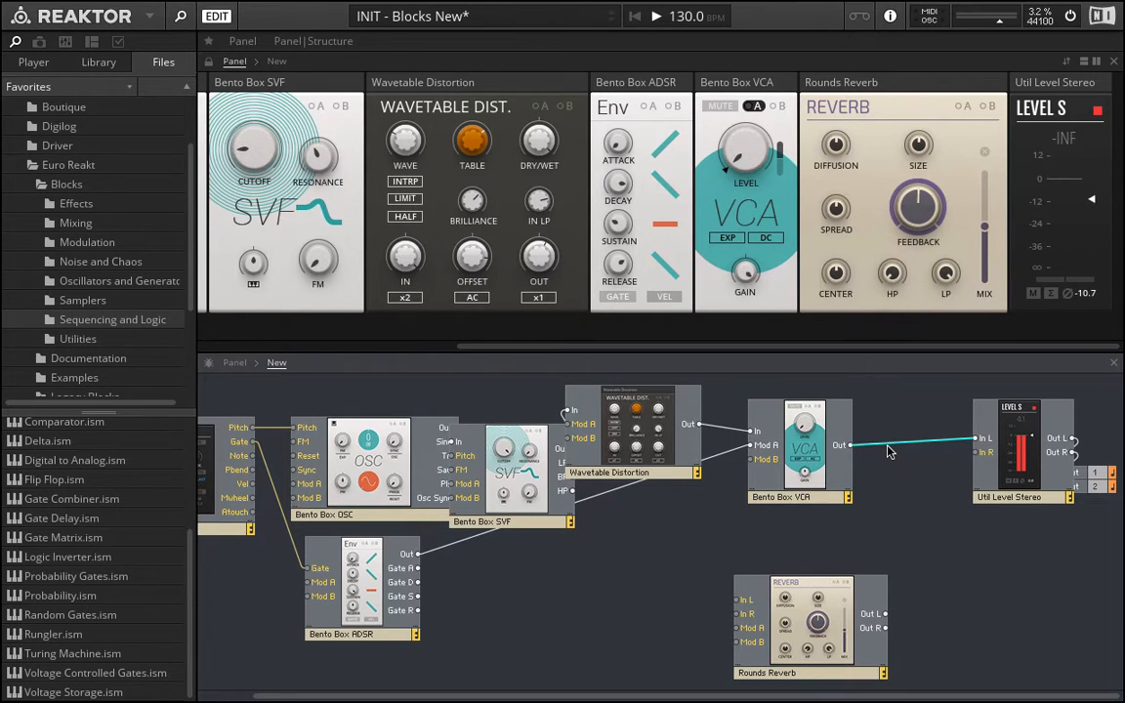
{"action": "key", "text": "Delete"}
- Wire the VCA output into the reverb's In L and In R, and the reverb's Out L and Out R into Util Level Stereo's In L and In R
{"action": "left_click_drag", "start_coordinate": [851, 445], "coordinate": [736, 599]}
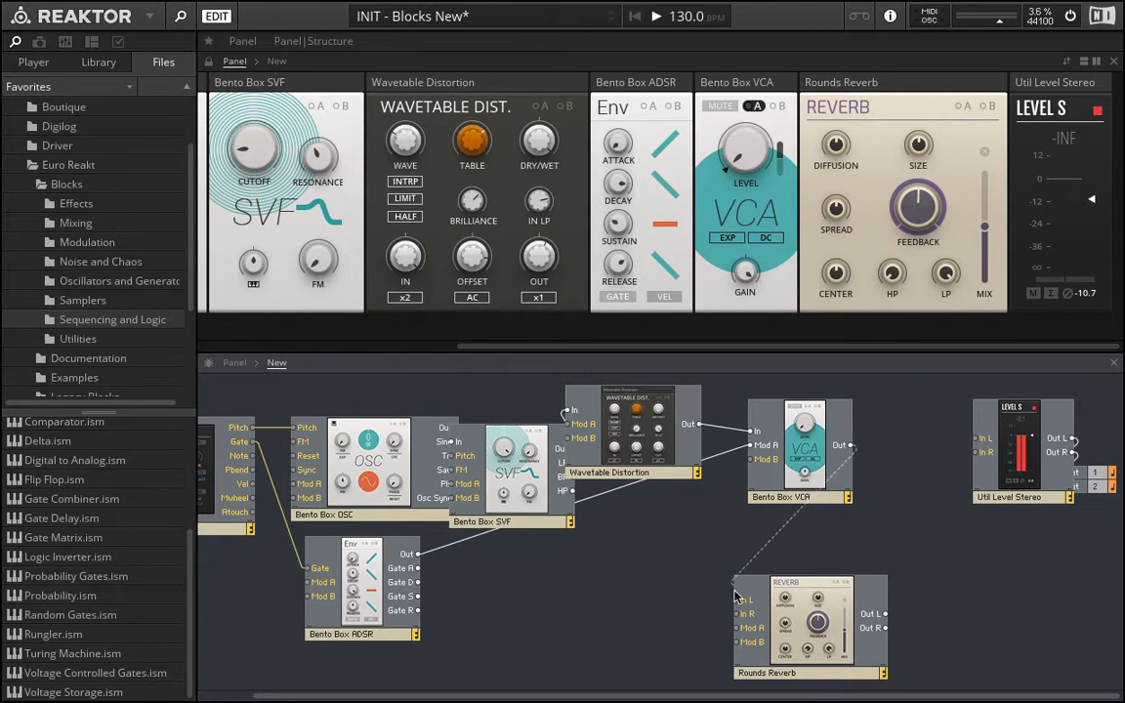
{"action": "left_click_drag", "start_coordinate": [852, 445], "coordinate": [737, 614]}
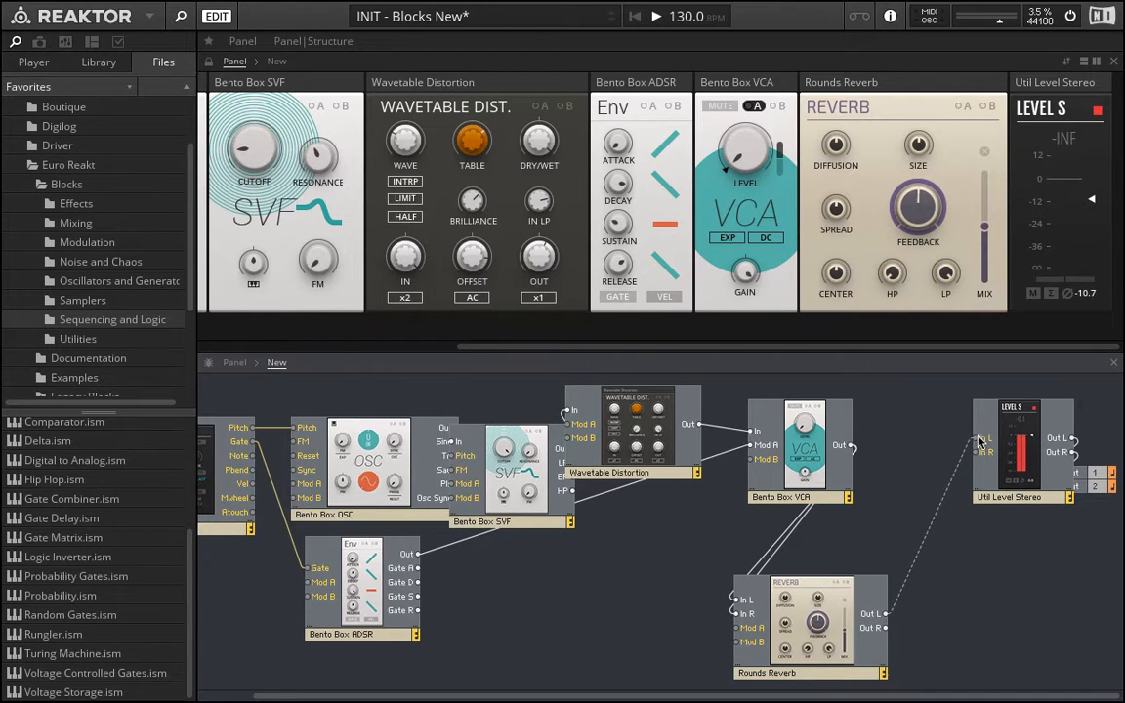
{"action": "left_click_drag", "start_coordinate": [886, 614], "coordinate": [978, 439]}
{"action": "left_click_drag", "start_coordinate": [887, 628], "coordinate": [977, 452]}
- Place the Rounds Reverb between the VCA and Util Level Stereo in the structure, spacing those two blocks apart from it
{"action": "left_click", "coordinate": [811, 624]}
{"action": "left_click_drag", "start_coordinate": [811, 627], "coordinate": [917, 489]}
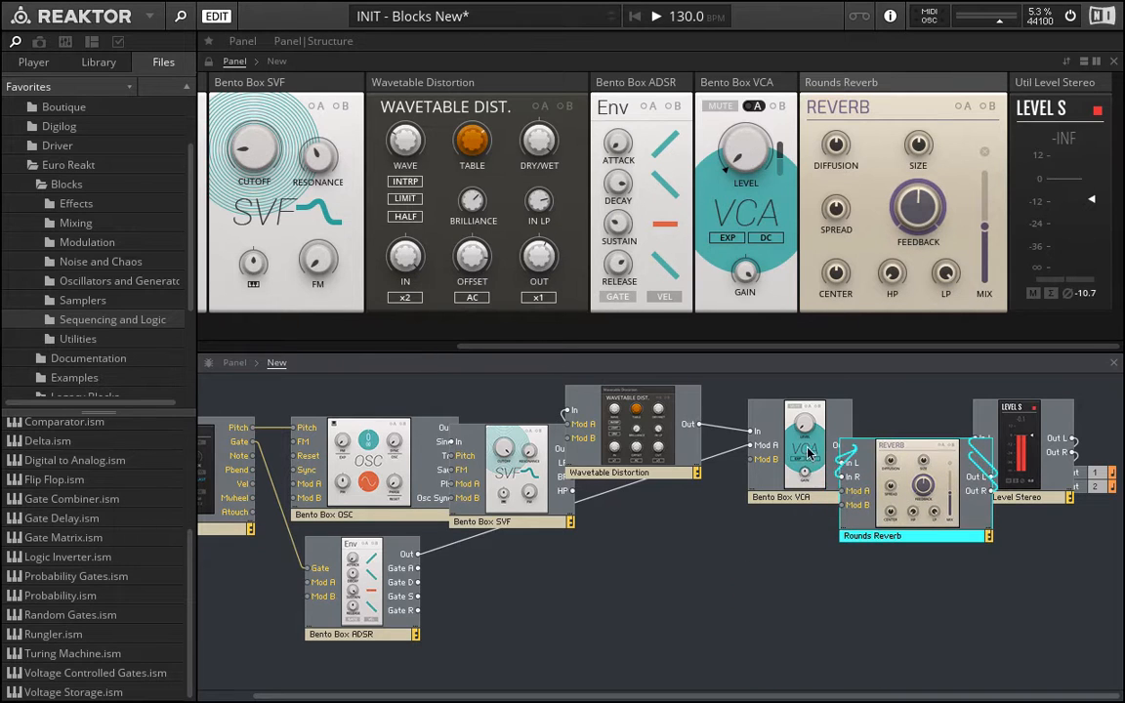
{"action": "left_click_drag", "start_coordinate": [808, 453], "coordinate": [773, 459]}
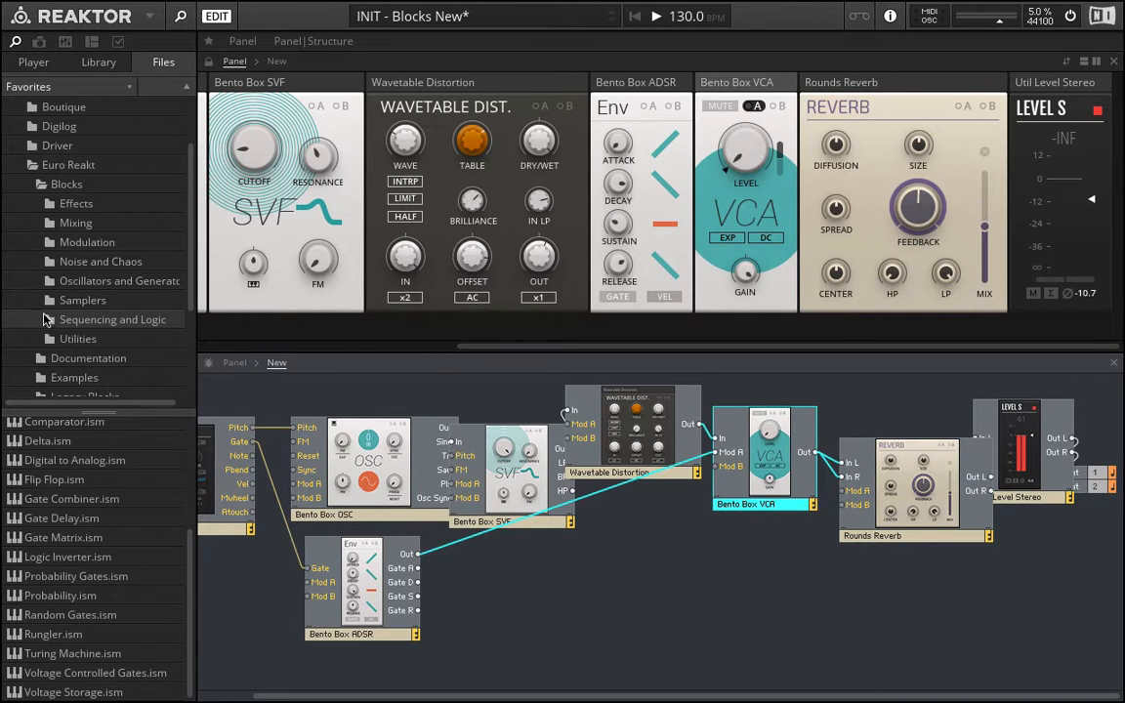
{"action": "scroll", "coordinate": [49, 591], "scroll_direction": "up", "scroll_amount": 3}
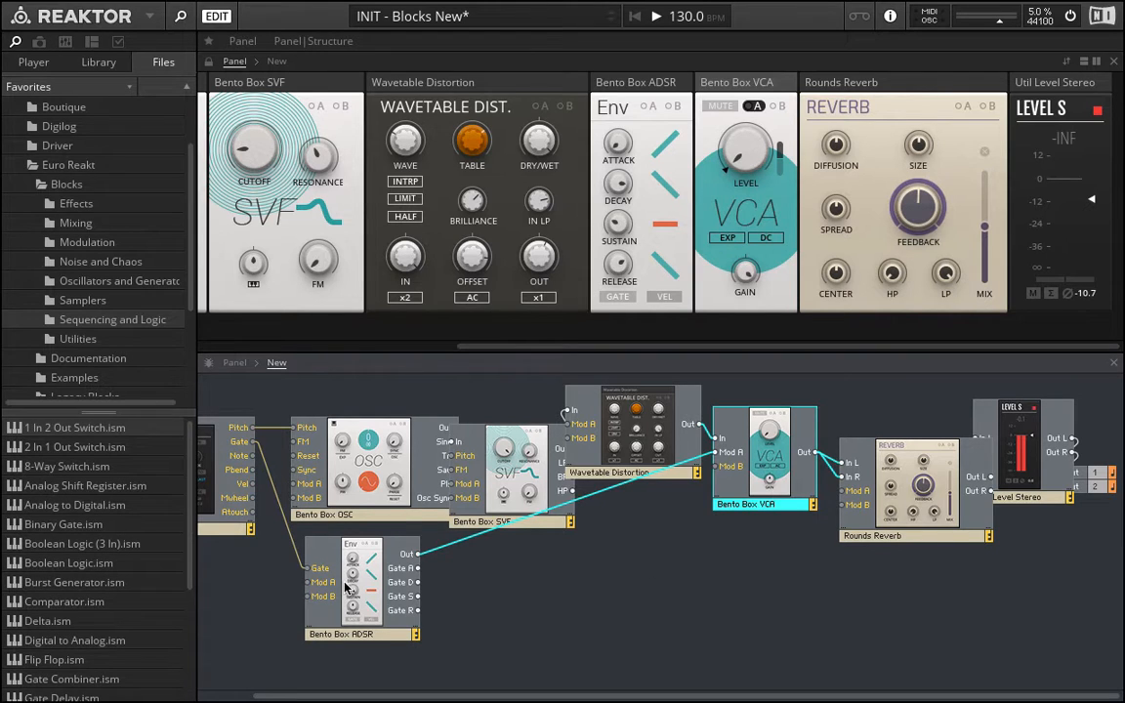
{"action": "scroll", "coordinate": [344, 586], "scroll_direction": "left", "scroll_amount": 2}
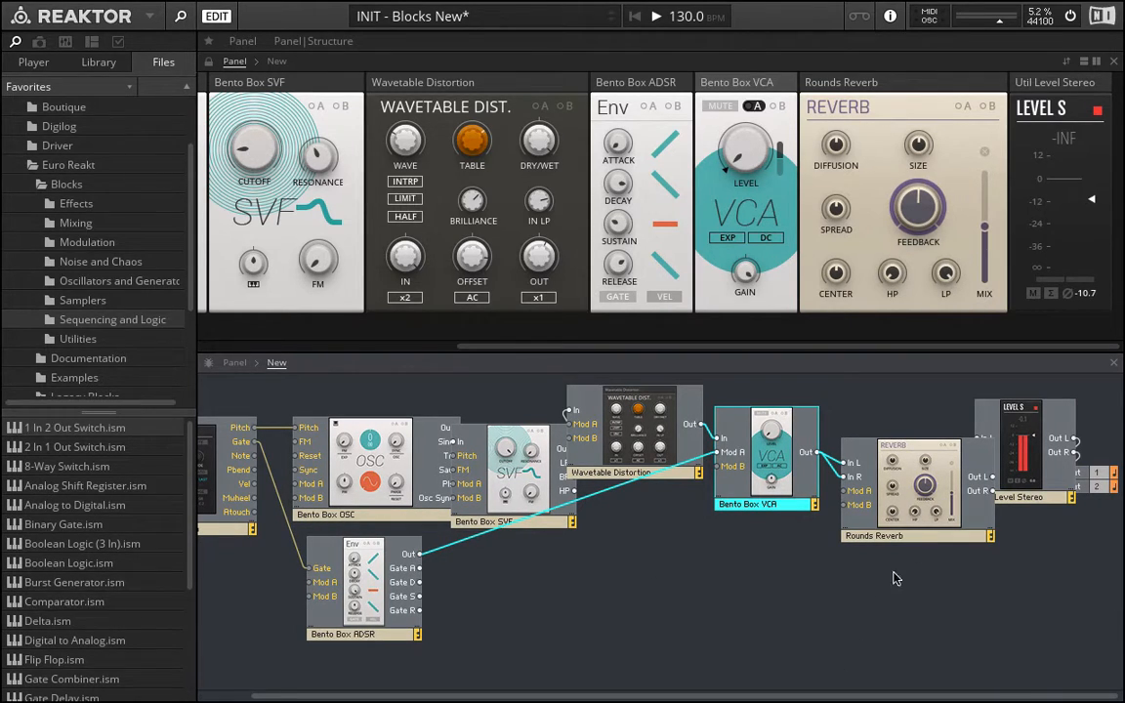
{"action": "scroll", "coordinate": [903, 616], "scroll_direction": "right", "scroll_amount": 1}
{"action": "left_click_drag", "start_coordinate": [1046, 427], "coordinate": [1122, 480]}
{"action": "scroll", "coordinate": [1026, 528], "scroll_direction": "right", "scroll_amount": 3}
{"action": "left_click", "coordinate": [991, 582]}
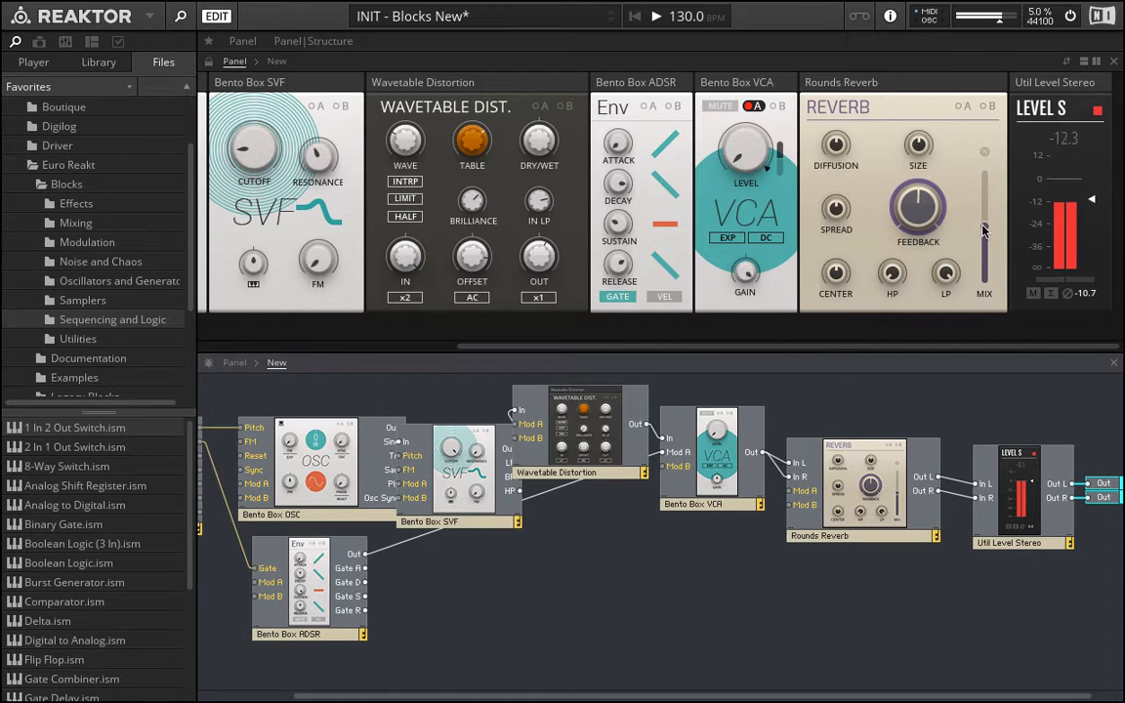
- Lower the Rounds Reverb's Mix to 41.1 and raise its Feedback
{"action": "left_click_drag", "start_coordinate": [983, 227], "coordinate": [989, 256]}
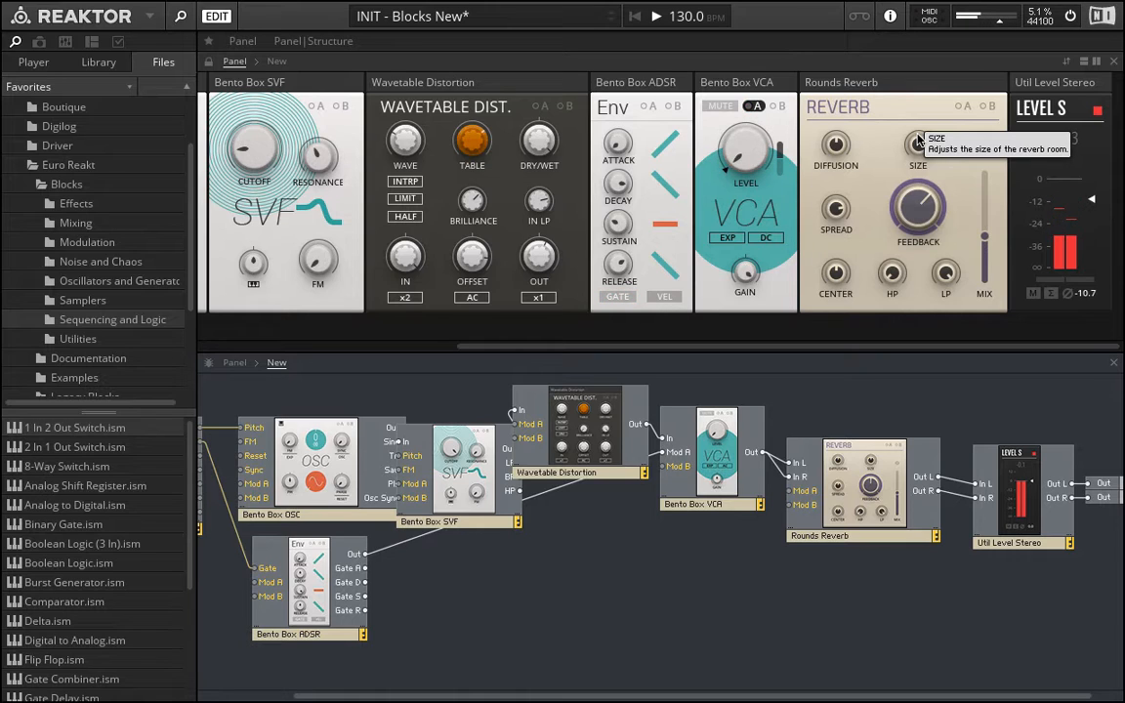
{"action": "left_click", "coordinate": [852, 535]}
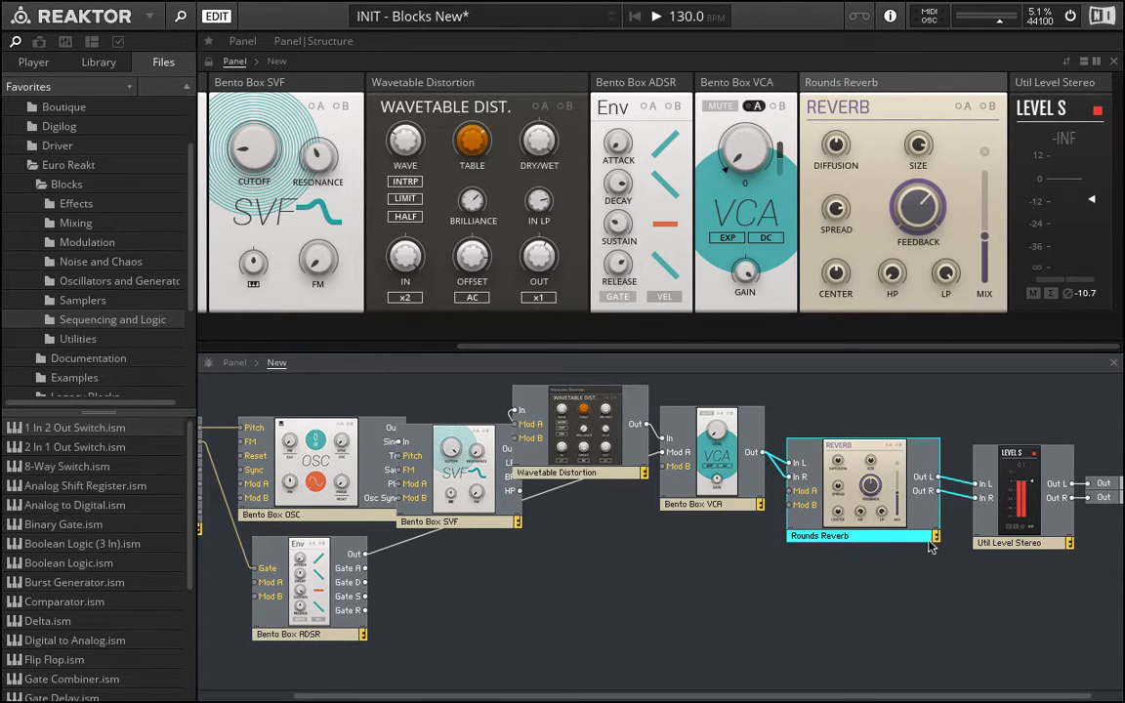
{"action": "mouse_move", "coordinate": [906, 507]}
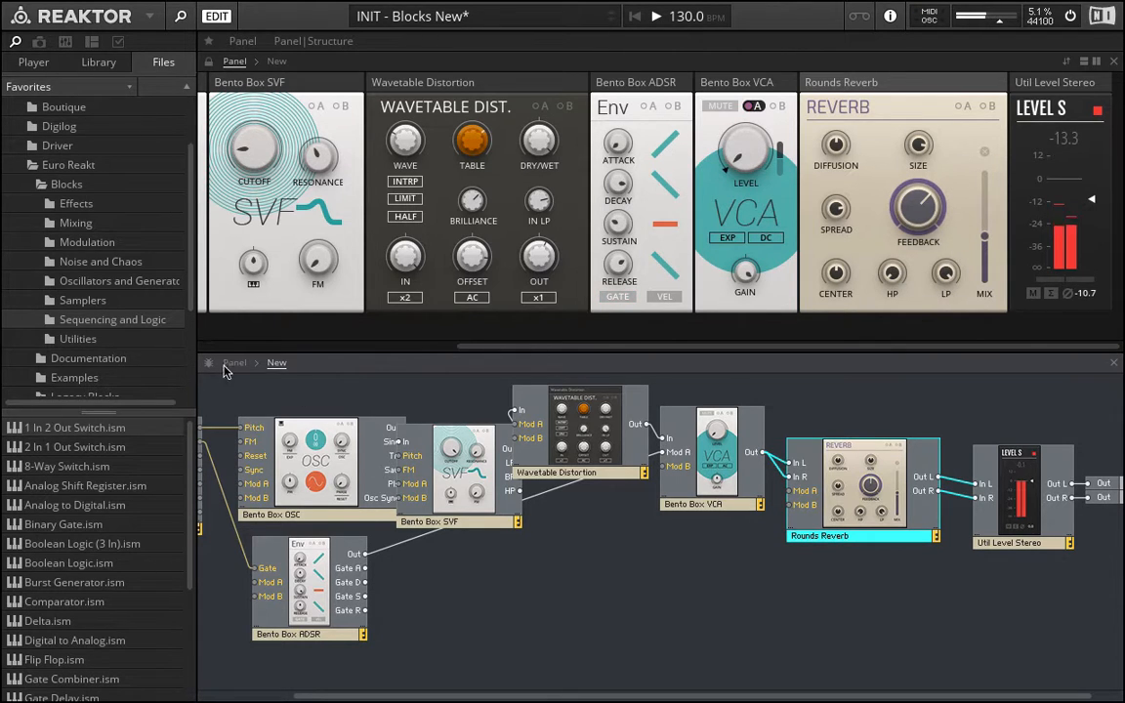
- Add a MOD-ADSR Envelope from the Bento Box library below the VCA and shift the Rounds Reverb slightly down
{"action": "scroll", "coordinate": [86, 172], "scroll_direction": "up", "scroll_amount": 2}
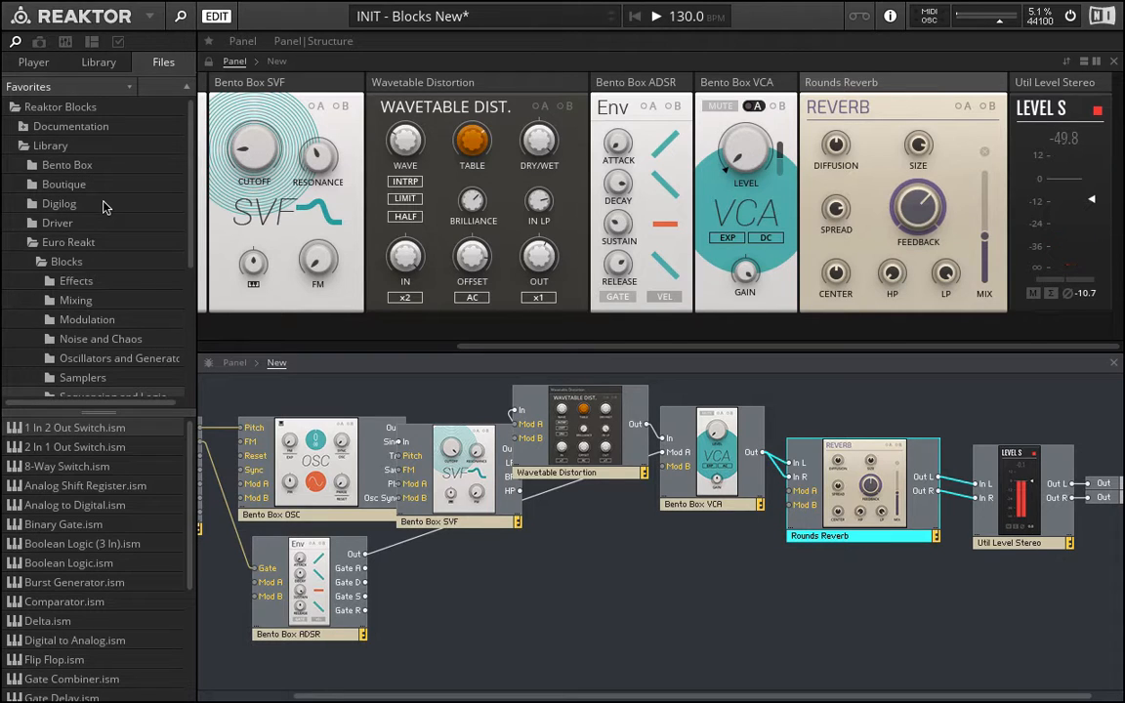
{"action": "left_click", "coordinate": [59, 166]}
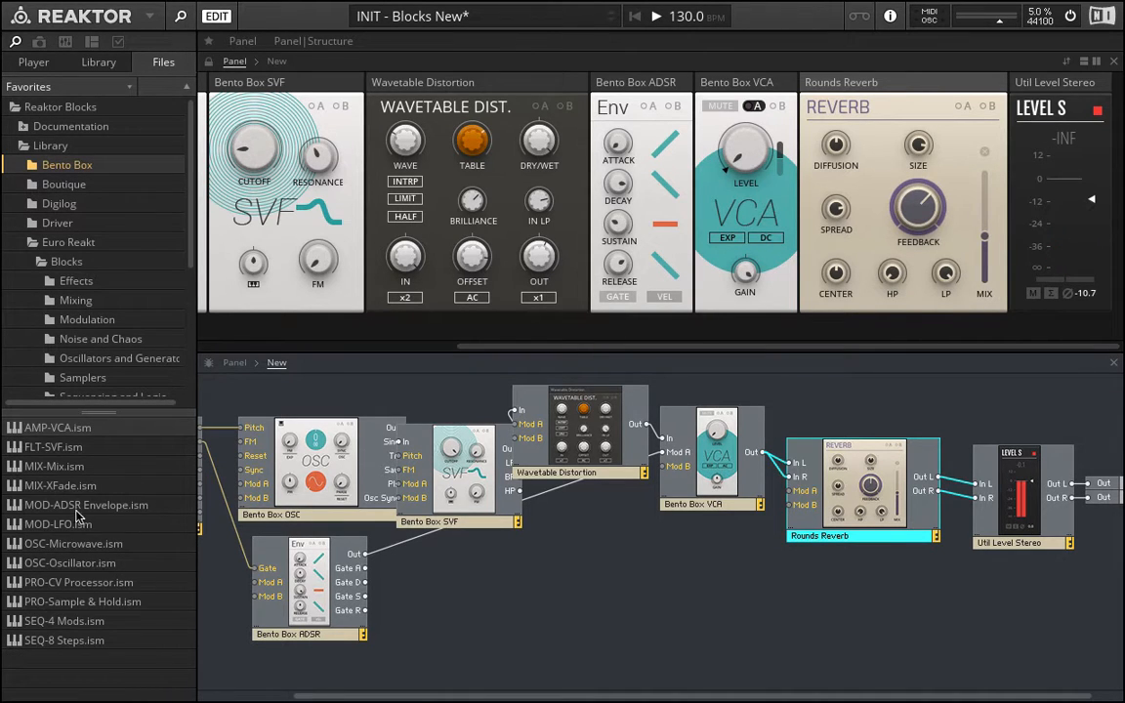
{"action": "left_click_drag", "start_coordinate": [77, 509], "coordinate": [686, 610]}
{"action": "left_click_drag", "start_coordinate": [853, 497], "coordinate": [870, 532]}
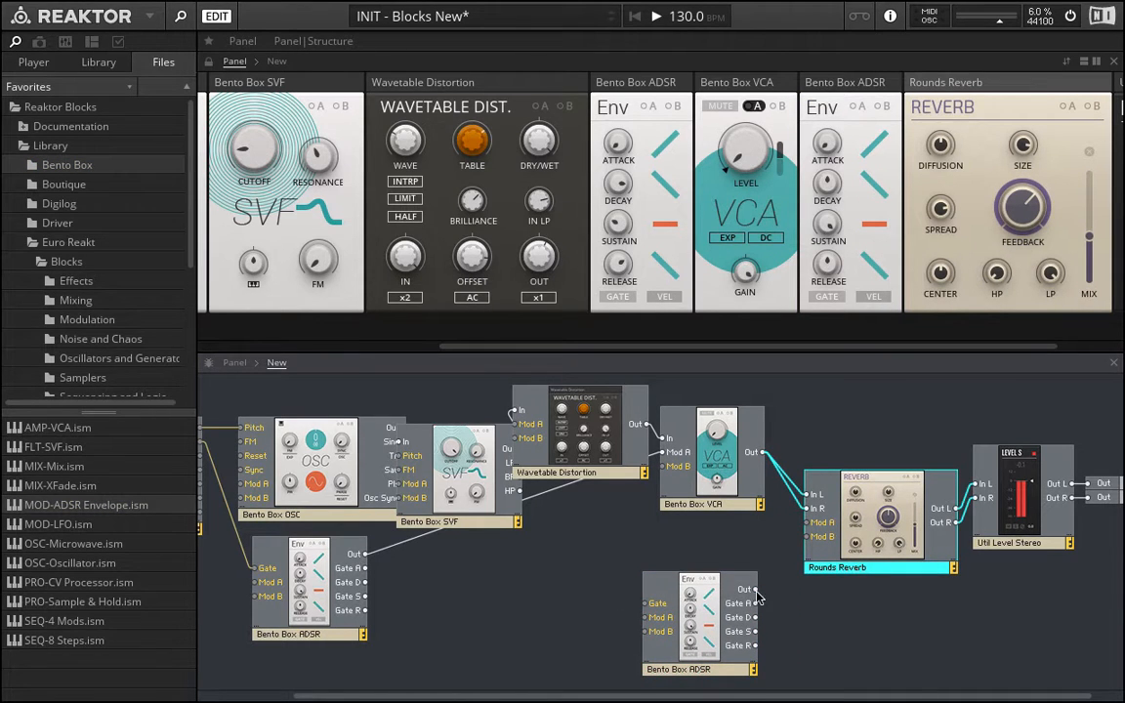
- Wire the new ADSR envelope's Out to the reverb's Mod A, and the Util Note In Gate to the envelope's Gate input
{"action": "left_click_drag", "start_coordinate": [756, 590], "coordinate": [814, 527]}
{"action": "left_click", "coordinate": [699, 627]}
{"action": "scroll", "coordinate": [484, 599], "scroll_direction": "left", "scroll_amount": 2}
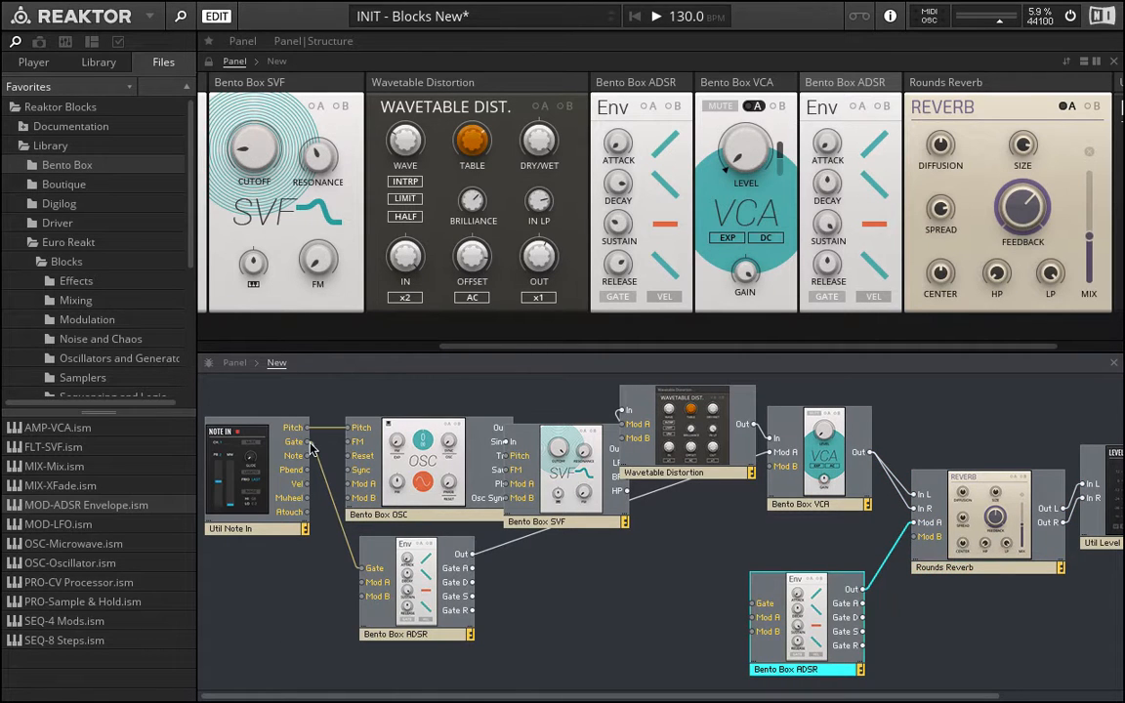
{"action": "left_click_drag", "start_coordinate": [309, 442], "coordinate": [796, 595]}
{"action": "scroll", "coordinate": [924, 580], "scroll_direction": "right", "scroll_amount": 3}
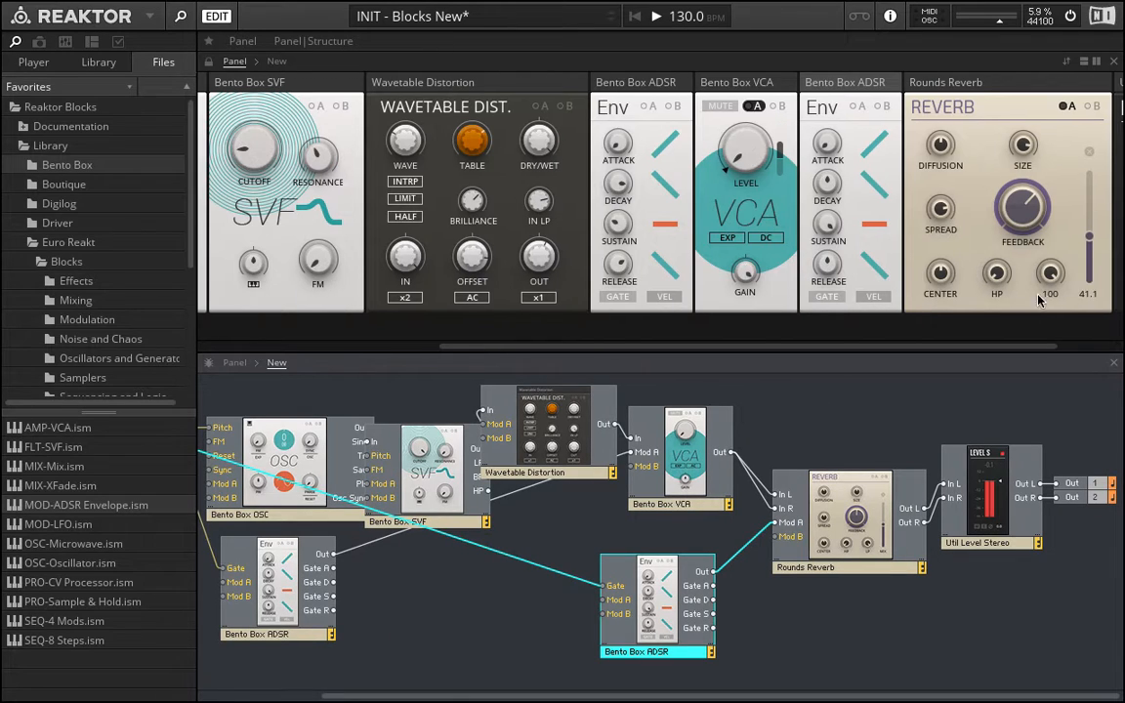
- Check the Rounds Reverb's Mod A amounts and lower its Mix to the minimum
{"action": "scroll", "coordinate": [1037, 305], "scroll_direction": "right", "scroll_amount": 2}
{"action": "left_click", "coordinate": [975, 106]}
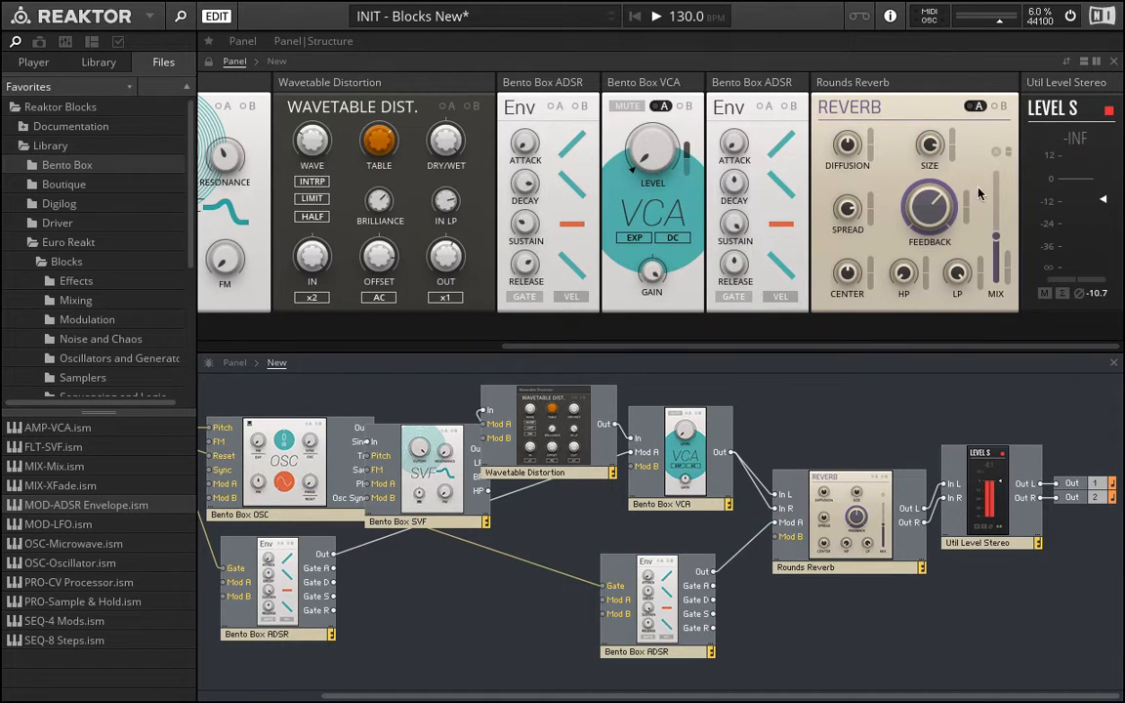
{"action": "left_click", "coordinate": [974, 108]}
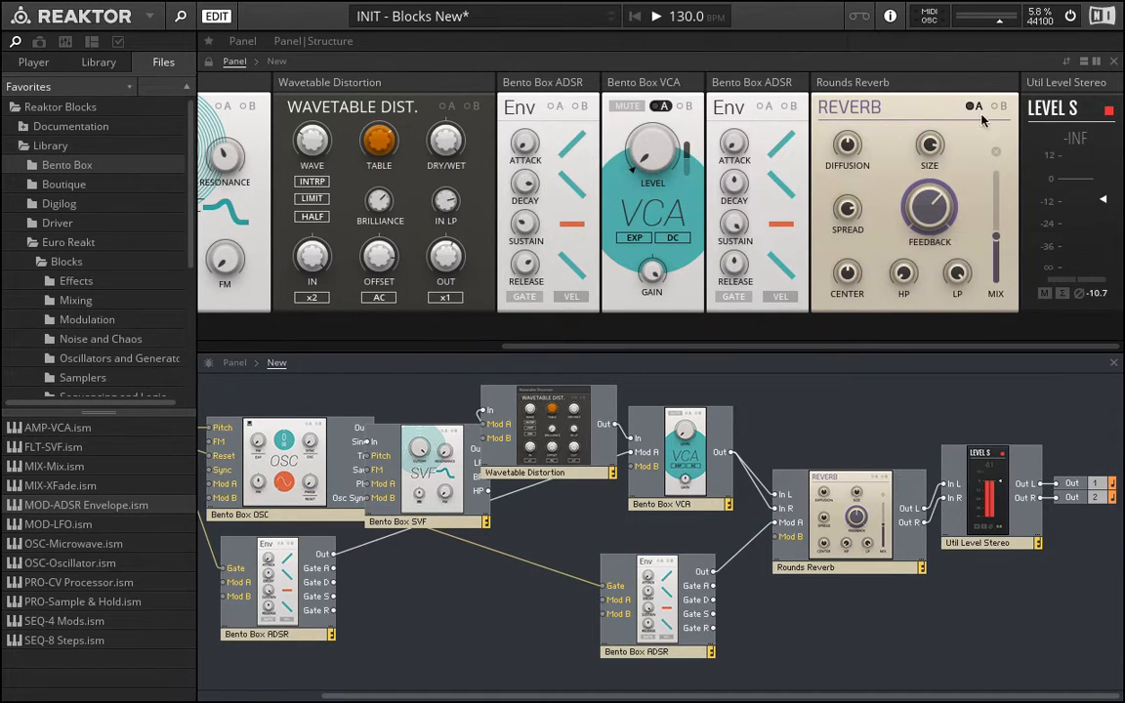
{"action": "left_click_drag", "start_coordinate": [1000, 252], "coordinate": [1014, 440]}
- Set a positive Mod A modulation amount on the Rounds Reverb's Mix so the new envelope drives it
{"action": "left_click", "coordinate": [974, 106]}
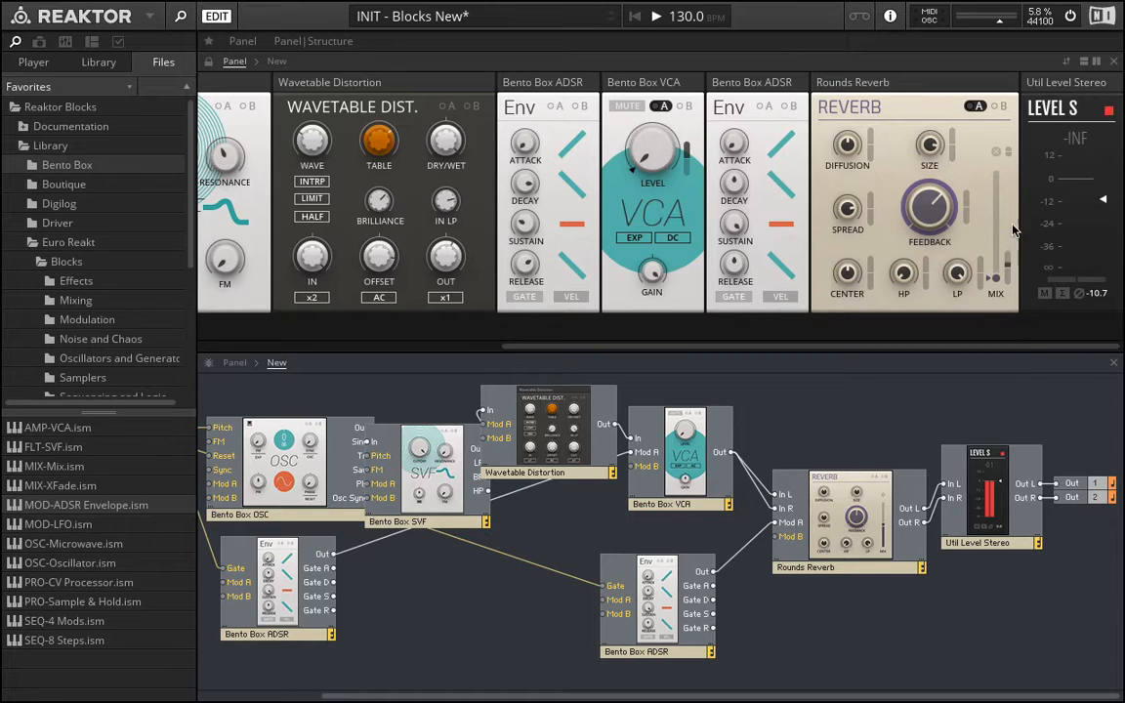
{"action": "left_click", "coordinate": [976, 106]}
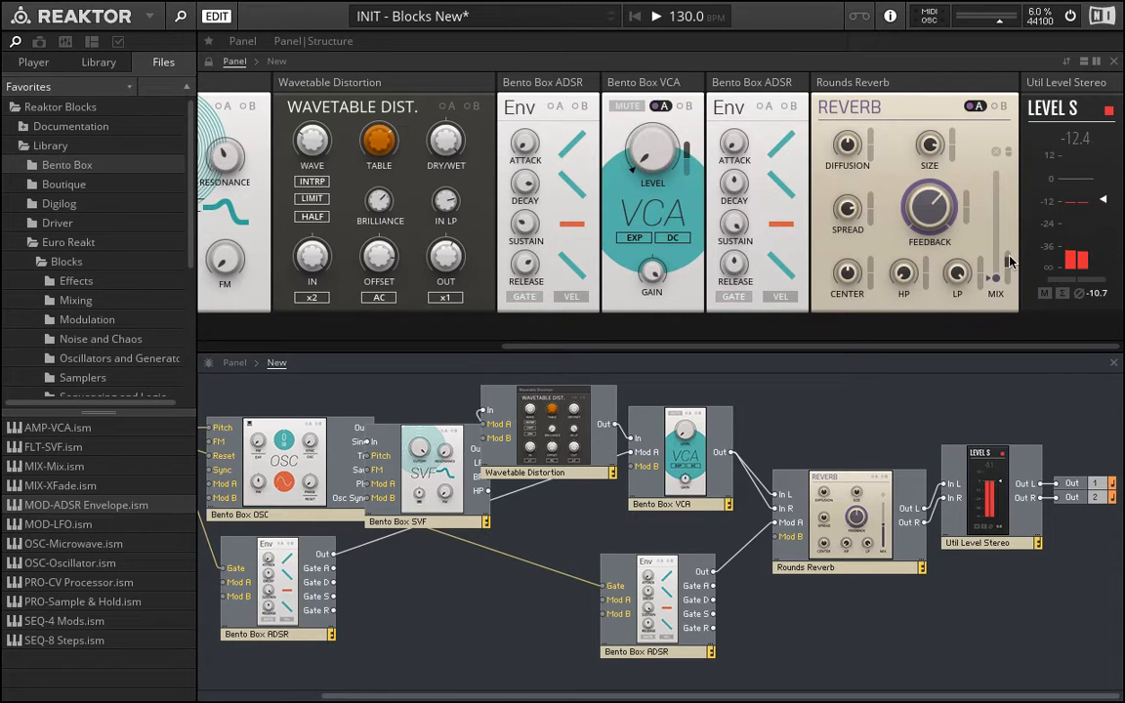
{"action": "left_click", "coordinate": [977, 107]}
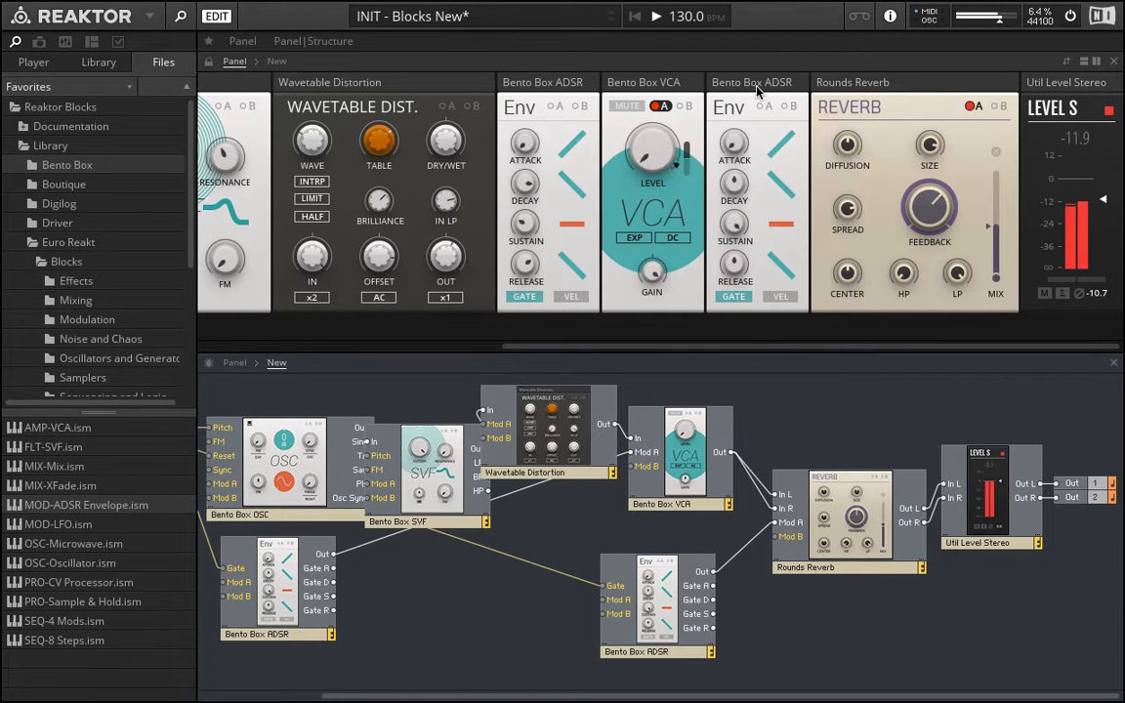
- Move the reverb's ADSR envelope panel between the Rounds Reverb and Util Level Stereo, and lengthen its attack and decay
{"action": "left_click", "coordinate": [652, 637]}
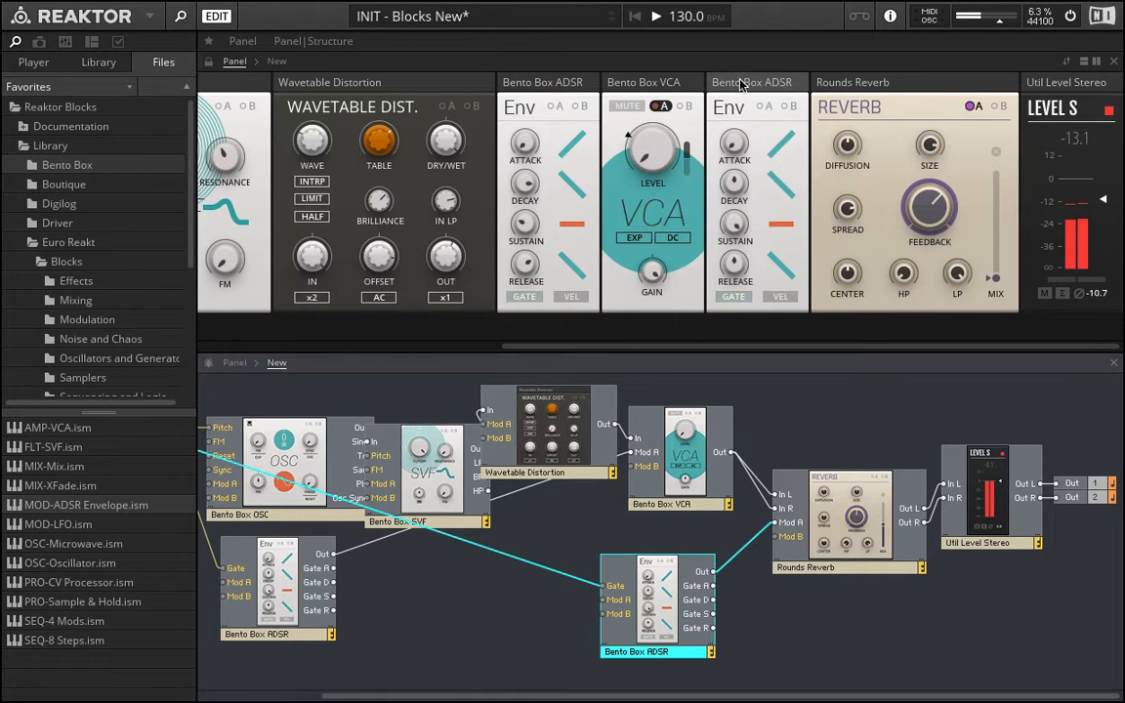
{"action": "left_click_drag", "start_coordinate": [957, 84], "coordinate": [851, 89]}
{"action": "left_click", "coordinate": [846, 244]}
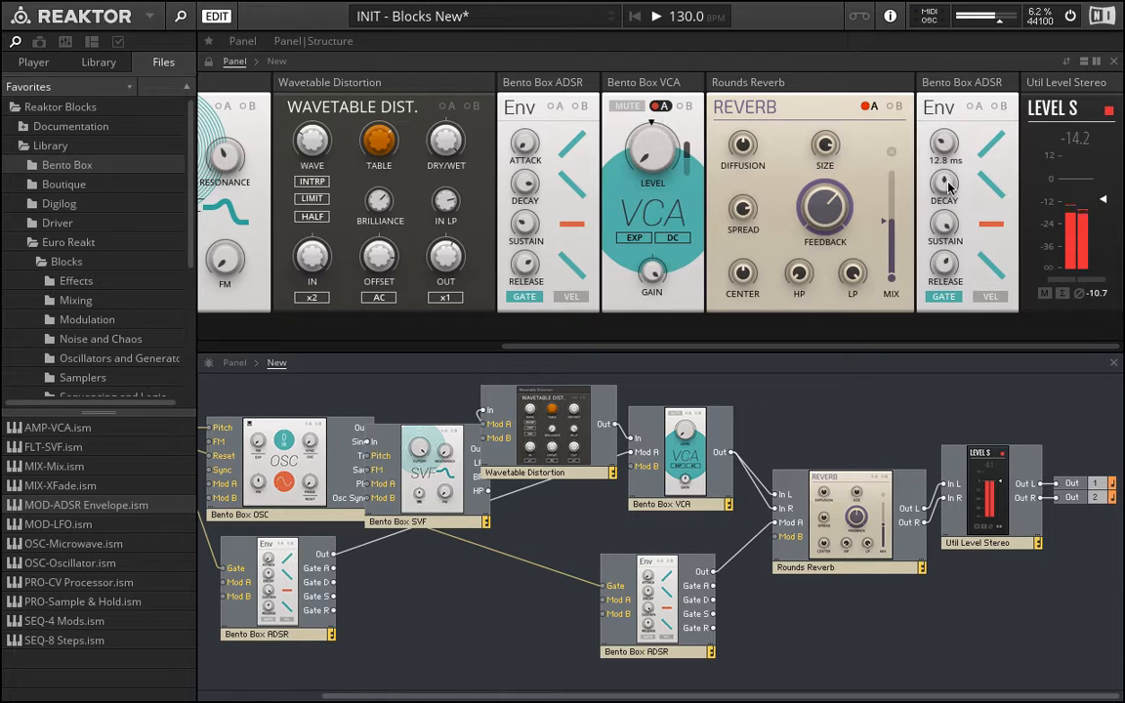
{"action": "left_click_drag", "start_coordinate": [950, 188], "coordinate": [956, 155]}
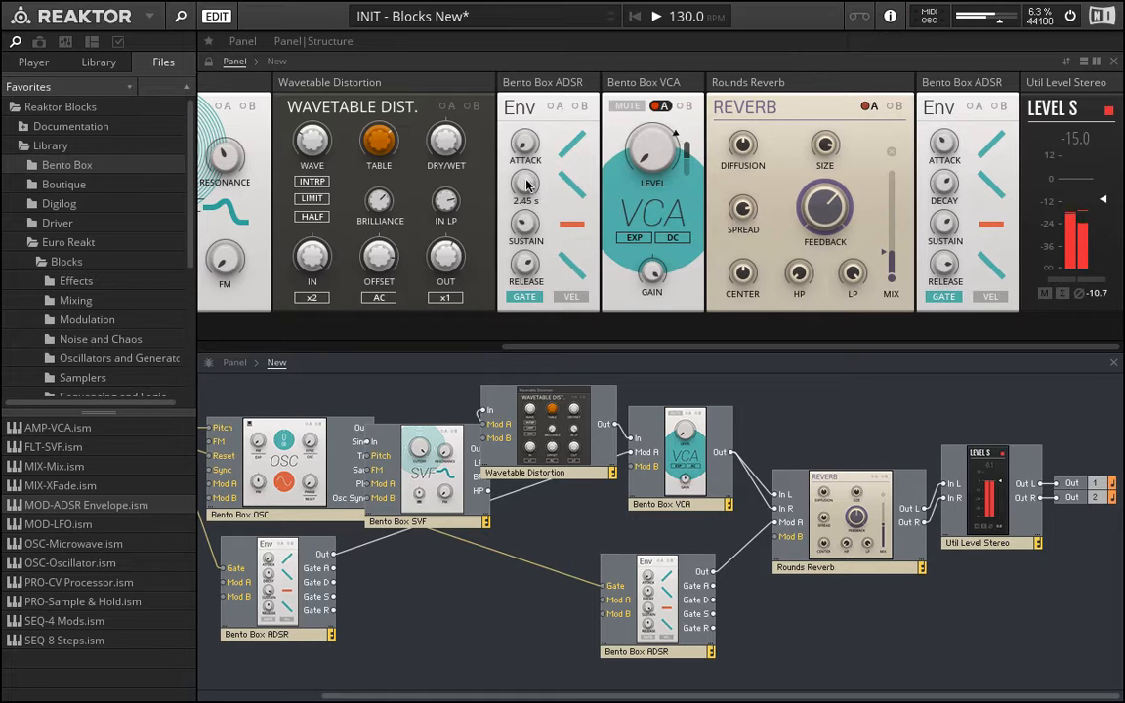
- Reshape the VCA's ADSR envelope by adjusting its Decay and setting Release to 2.28 s and Attack to 1.24 s
{"action": "left_click_drag", "start_coordinate": [528, 184], "coordinate": [538, 214]}
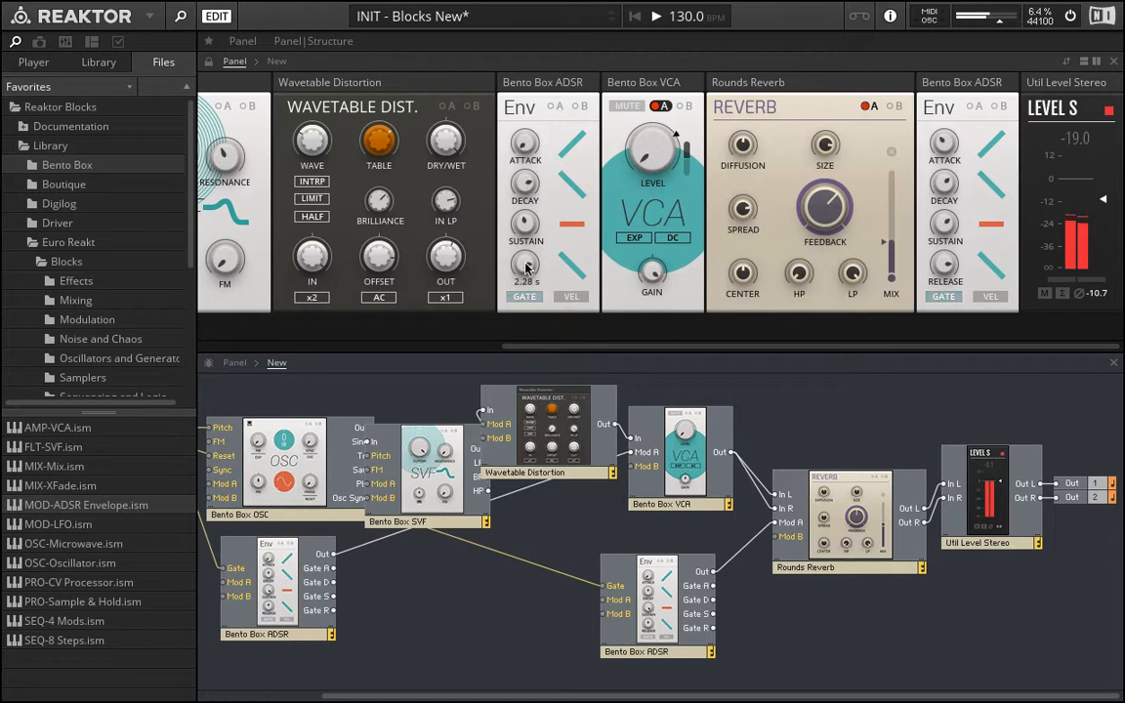
{"action": "left_click_drag", "start_coordinate": [533, 49], "coordinate": [546, 23]}
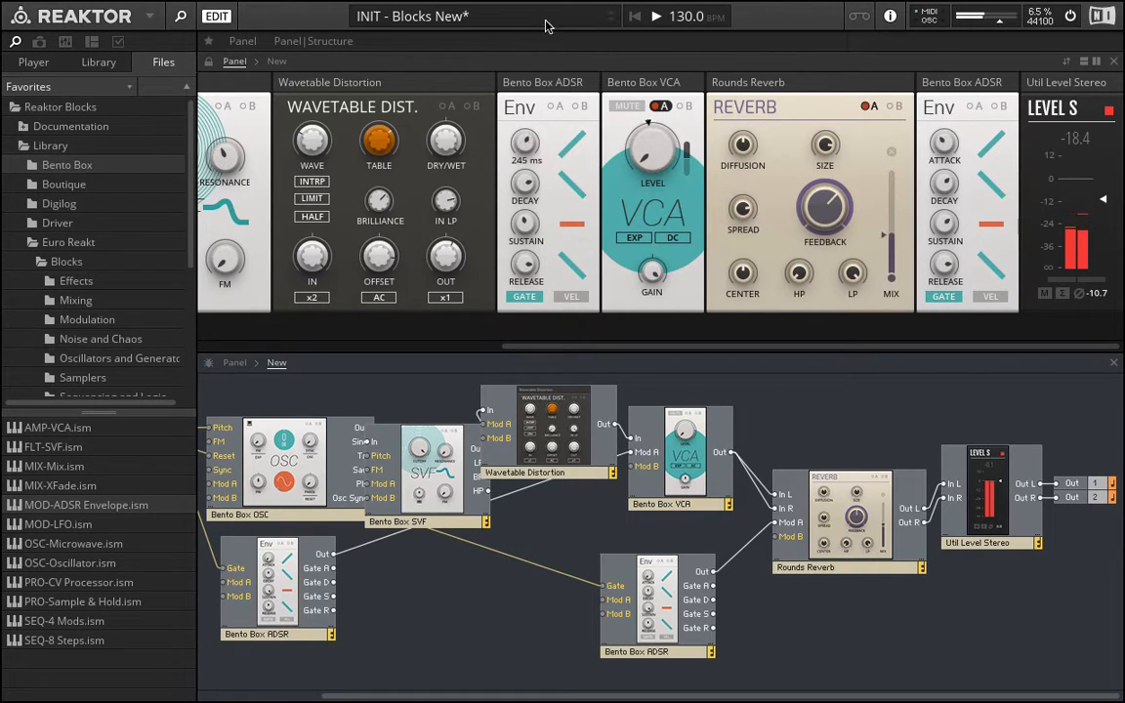
{"action": "left_click_drag", "start_coordinate": [532, 133], "coordinate": [538, 99]}
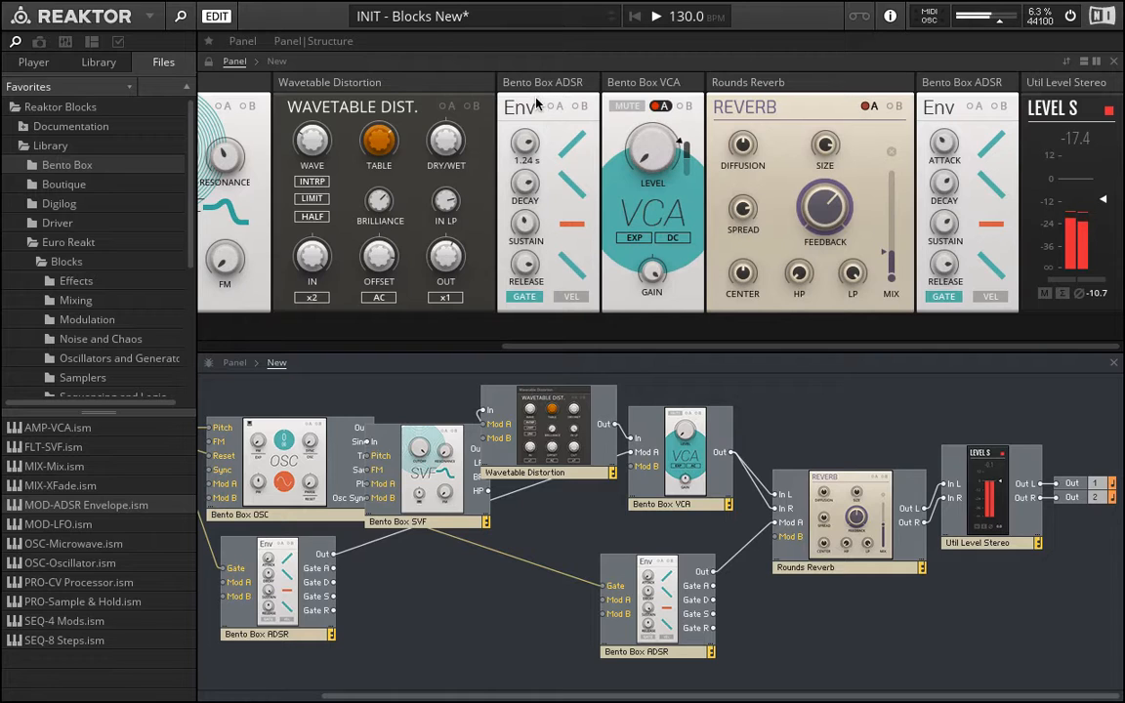
- Change the VCA envelope's attack and decay segments to concave curves and its release segment to a convex curve, and adjust its Release time
{"action": "left_click", "coordinate": [574, 142]}
{"action": "left_click", "coordinate": [577, 183]}
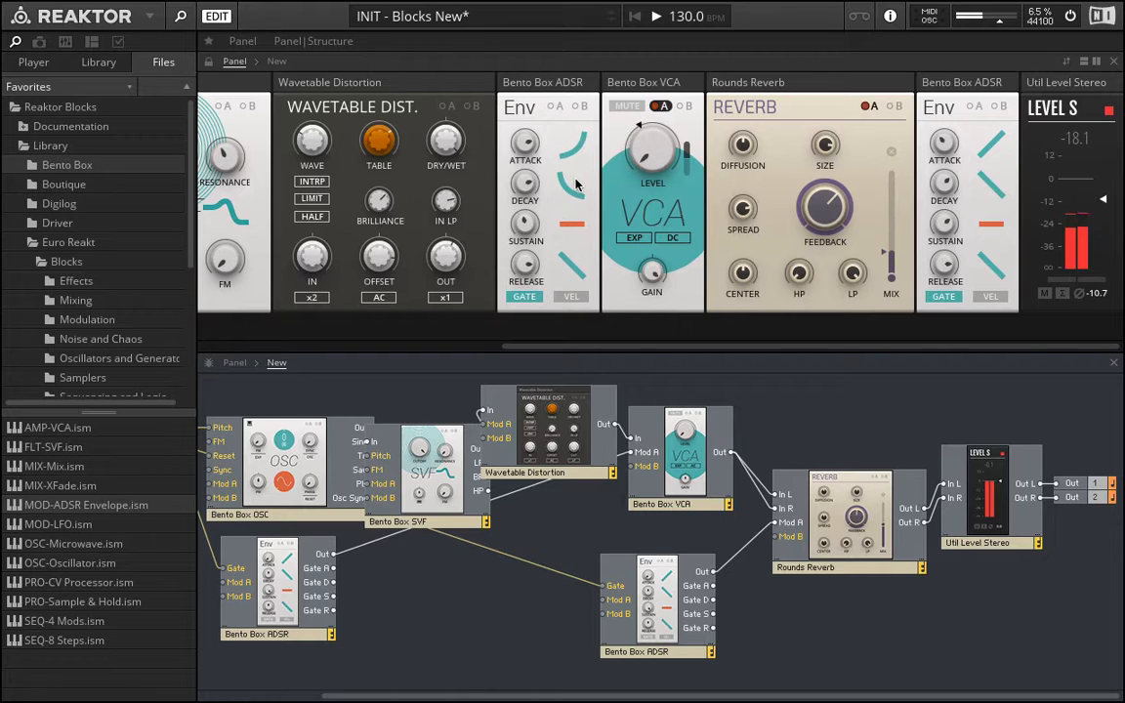
{"action": "left_click", "coordinate": [579, 273]}
{"action": "left_click", "coordinate": [561, 272]}
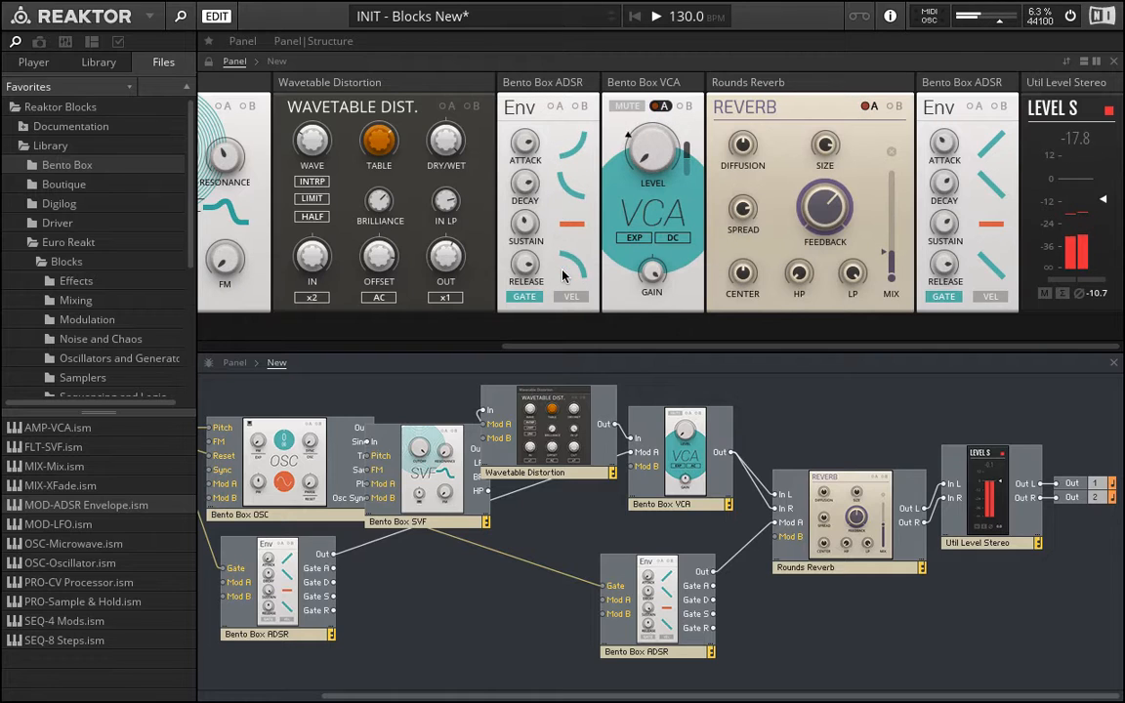
{"action": "left_click", "coordinate": [562, 272]}
{"action": "left_click", "coordinate": [572, 266]}
{"action": "left_click", "coordinate": [573, 267]}
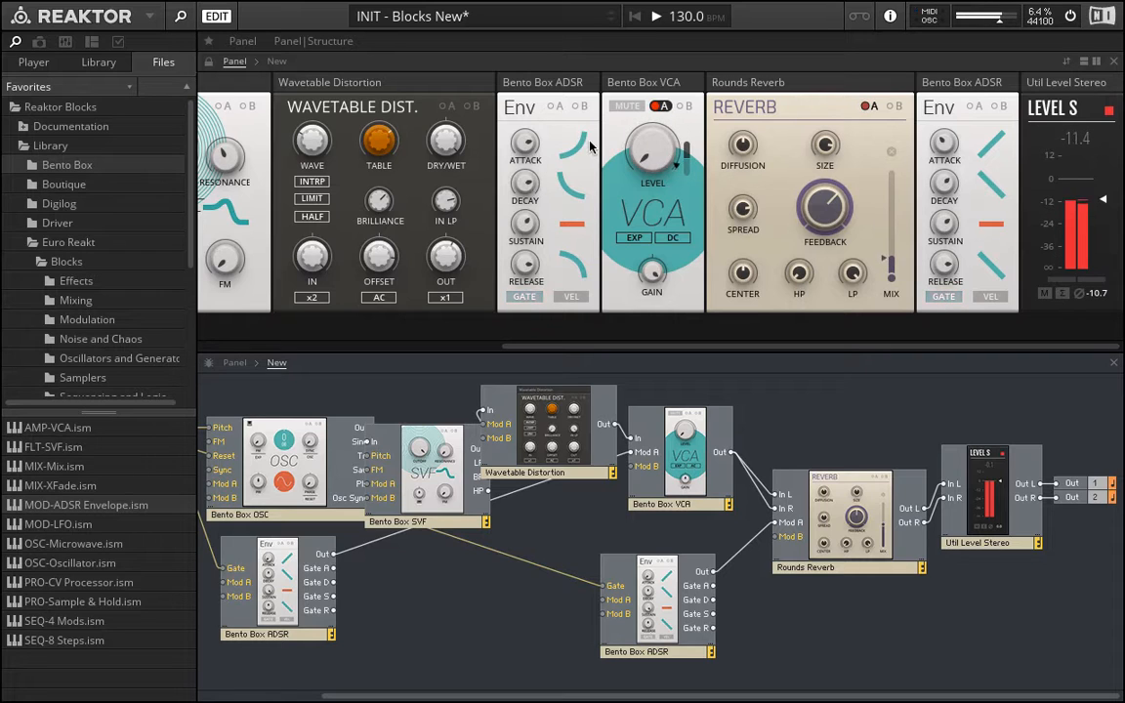
{"action": "left_click_drag", "start_coordinate": [528, 271], "coordinate": [528, 302]}
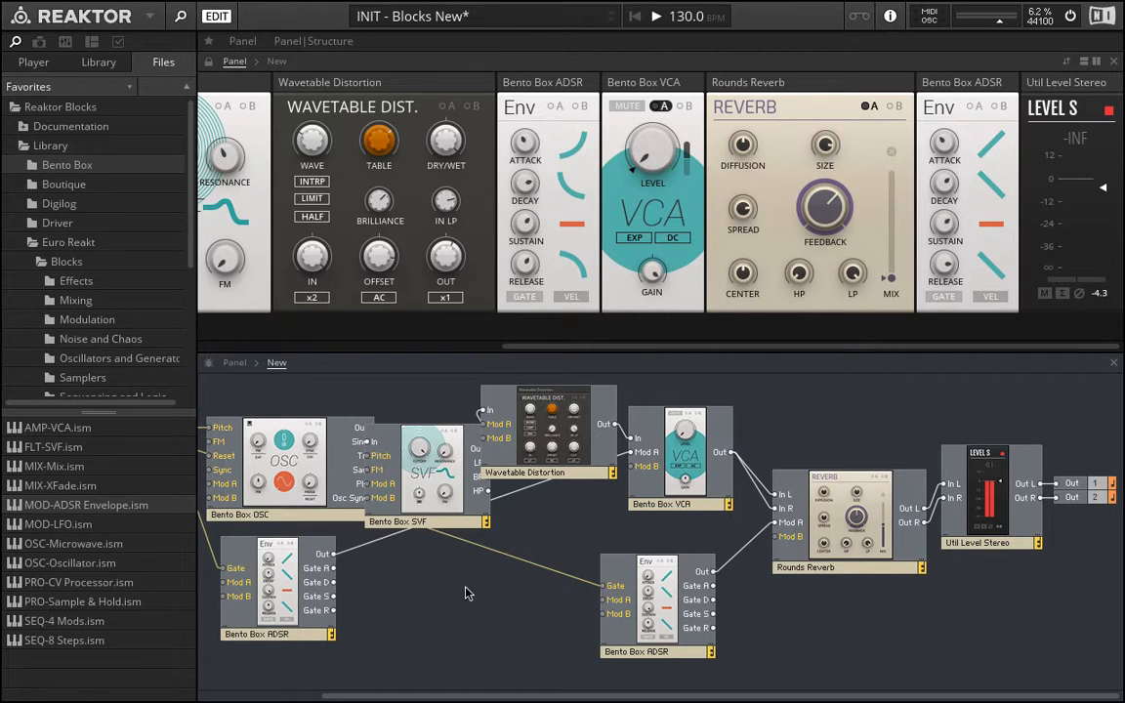
- Review the row of block panels and enlarge the panel view by shrinking the structure view
{"action": "scroll", "coordinate": [352, 166], "scroll_direction": "left", "scroll_amount": 5}
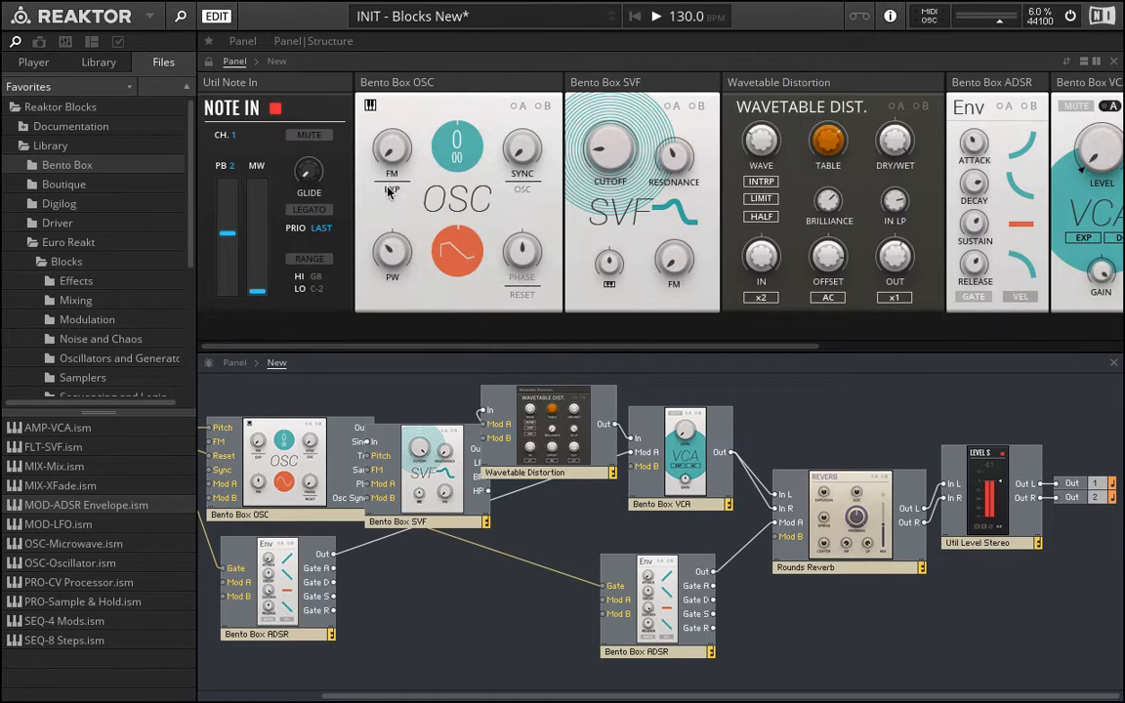
{"action": "scroll", "coordinate": [718, 156], "scroll_direction": "right", "scroll_amount": 5}
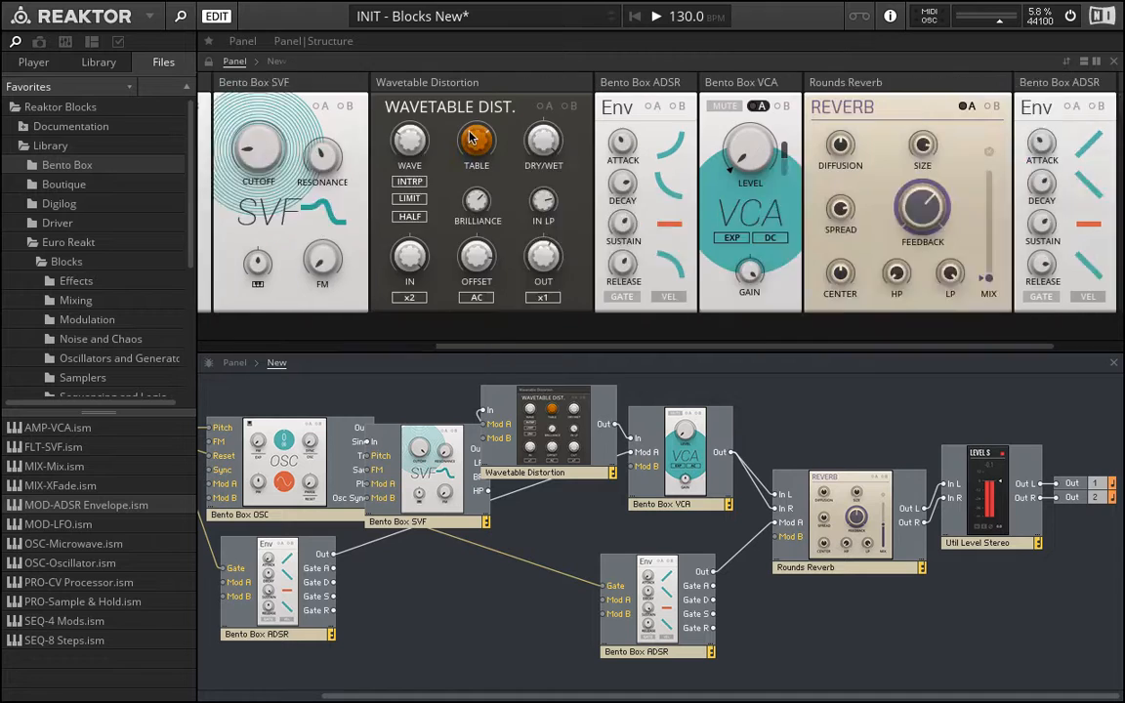
{"action": "left_click_drag", "start_coordinate": [652, 354], "coordinate": [652, 537]}
{"action": "scroll", "coordinate": [397, 121], "scroll_direction": "left", "scroll_amount": 5}
{"action": "scroll", "coordinate": [616, 138], "scroll_direction": "right", "scroll_amount": 5}
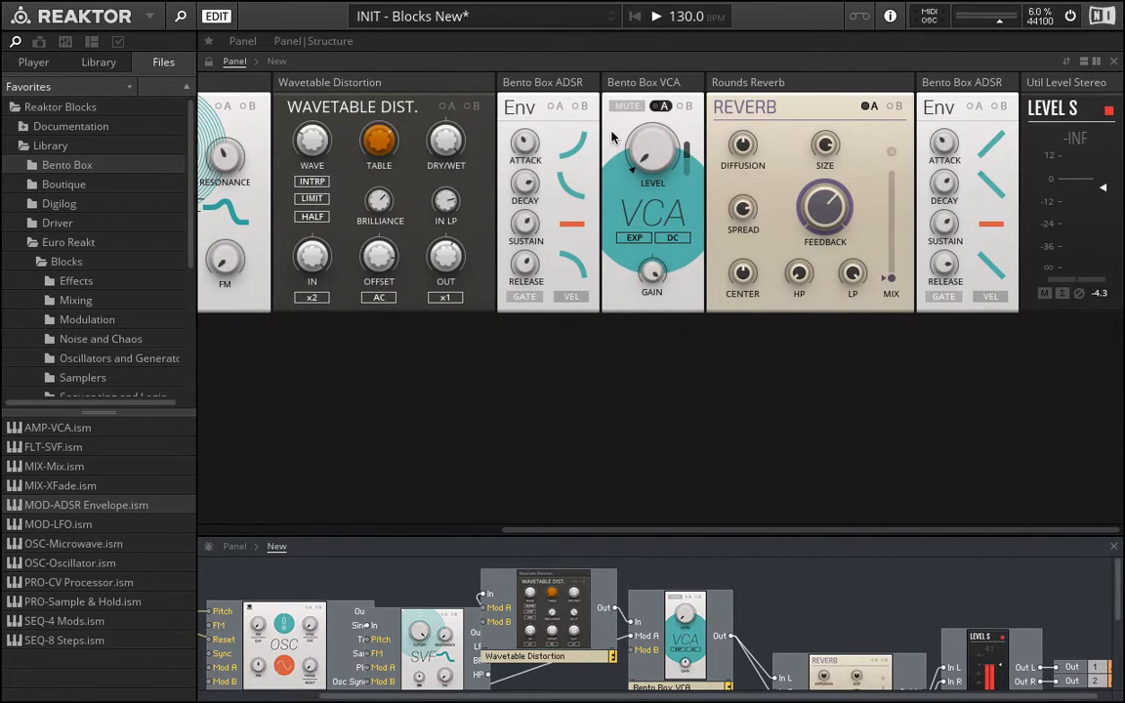